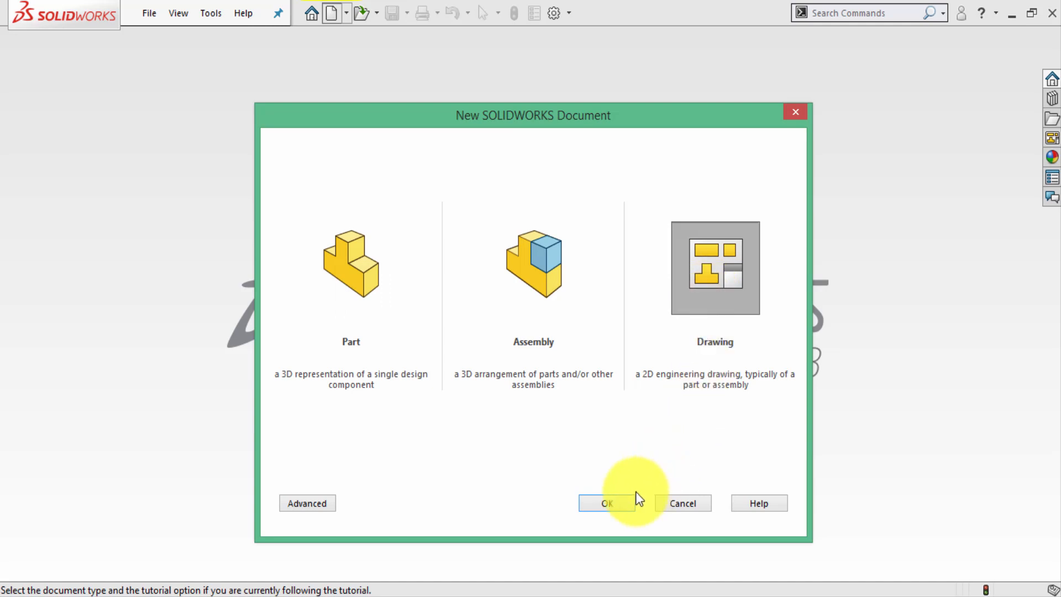
# Step: Create a new drawing on the A3 (ANSI) Landscape sheet format and dismiss the automatic model view insertion
pyautogui.click(615, 506)
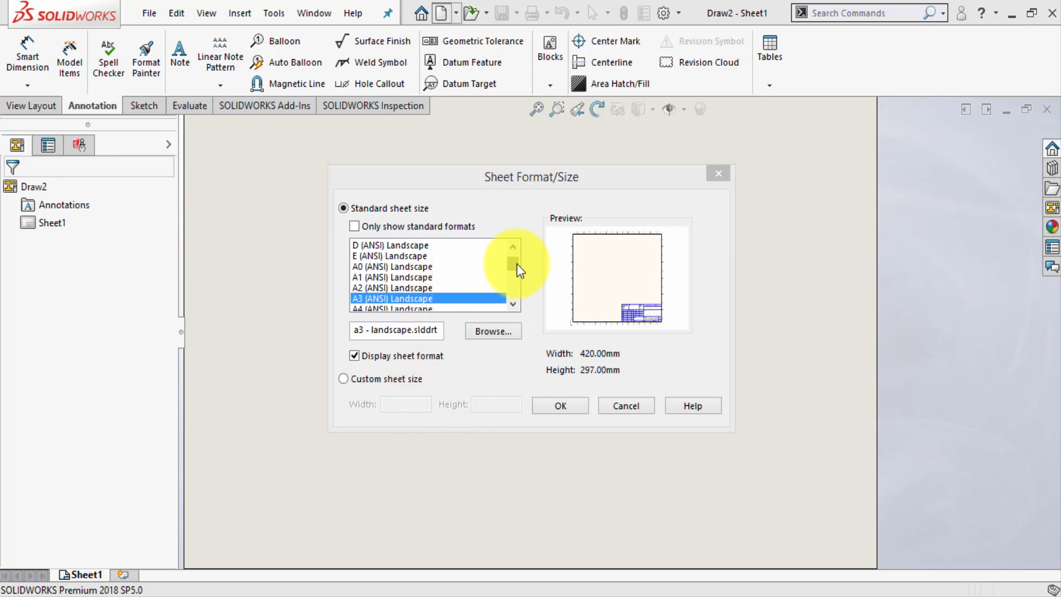
pyautogui.click(379, 299)
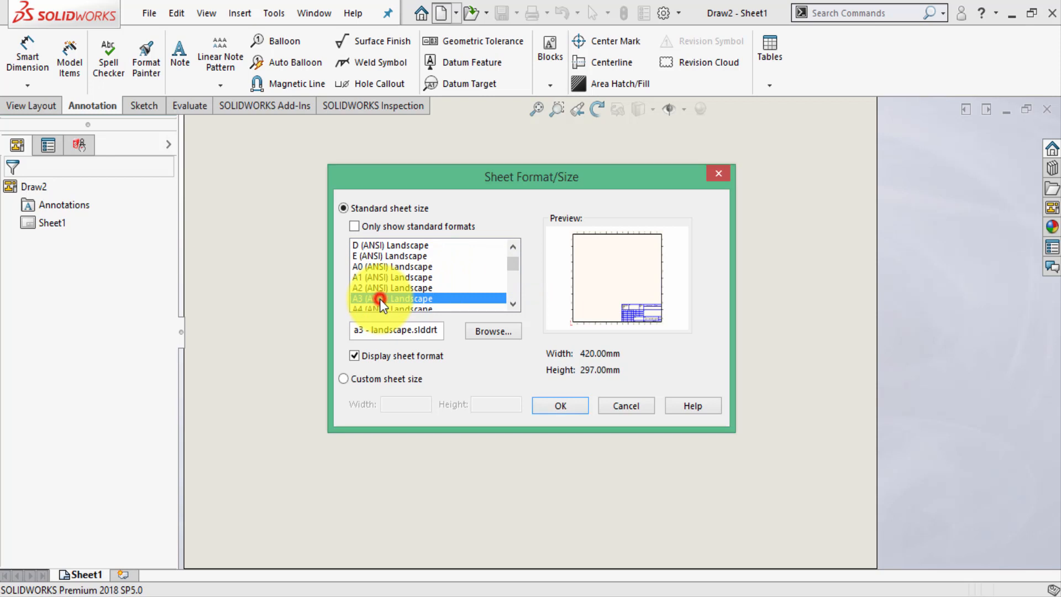
pyautogui.click(558, 408)
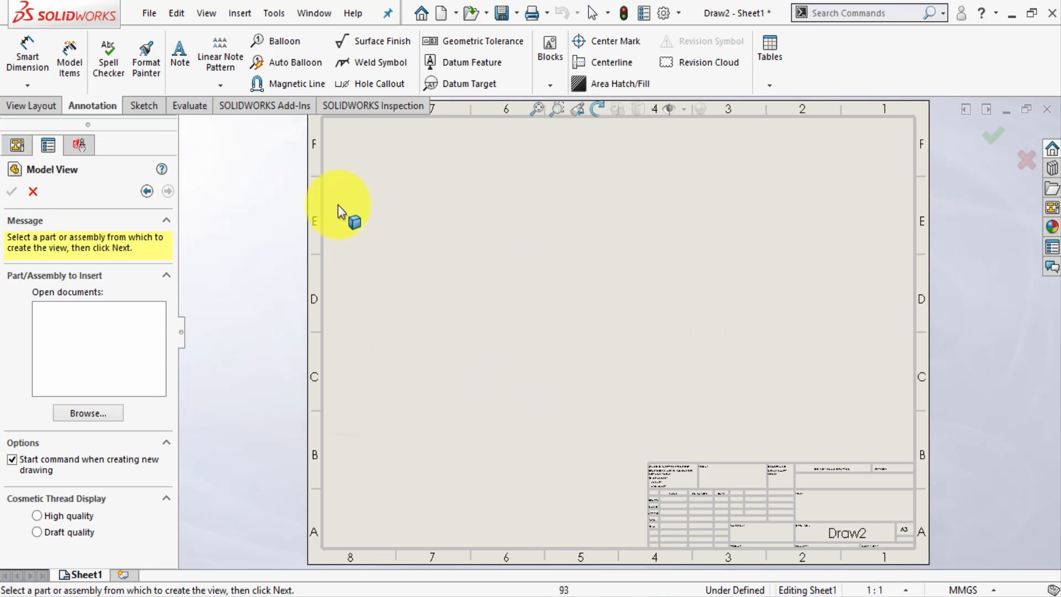
pyautogui.click(34, 192)
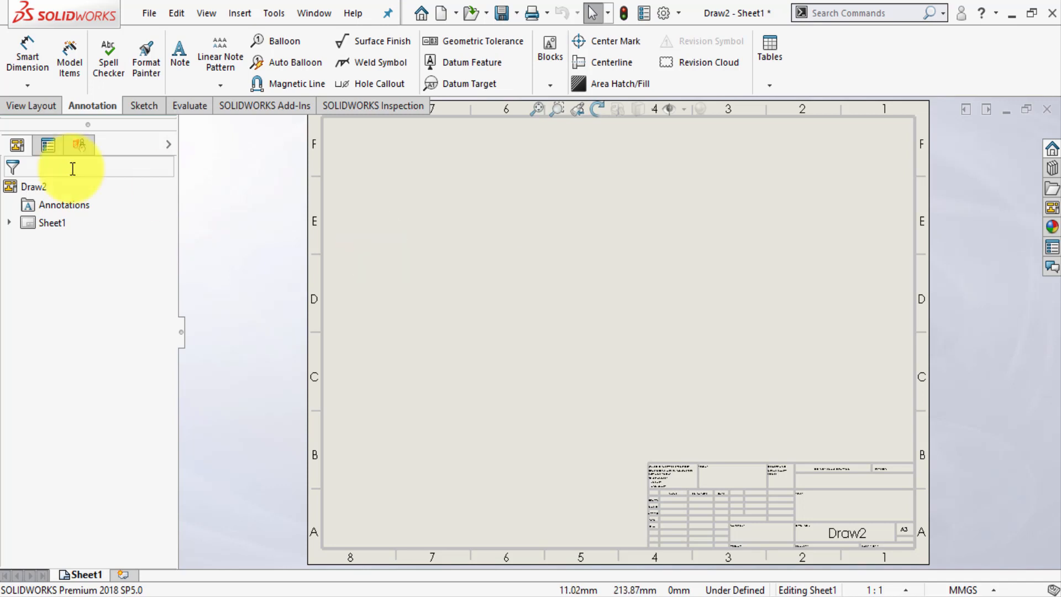
# Step: Set the type of projection to third angle in Sheet1's properties and apply it
pyautogui.rightClick(63, 223)
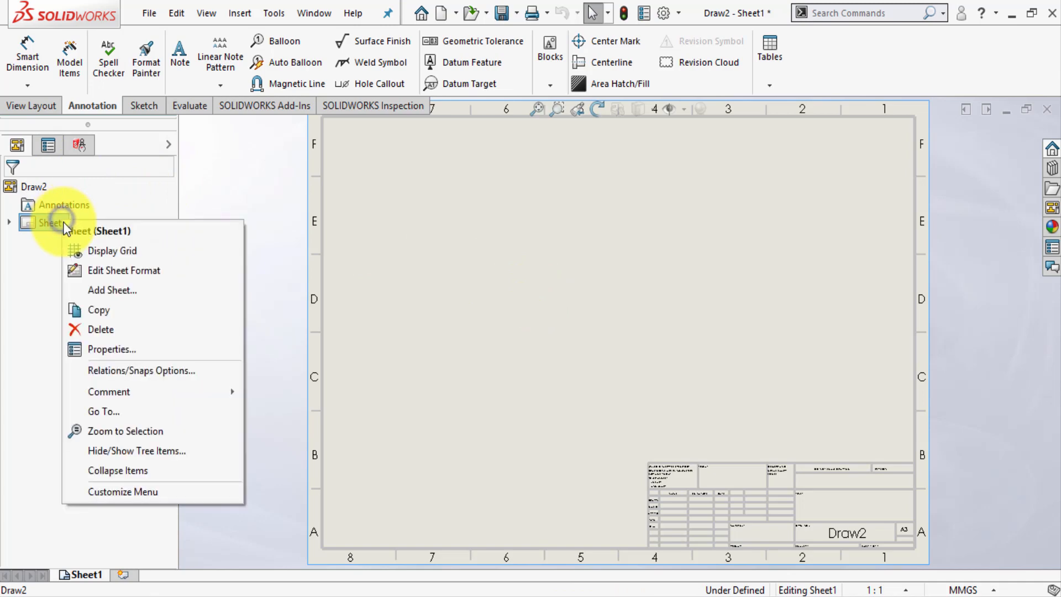
pyautogui.click(126, 357)
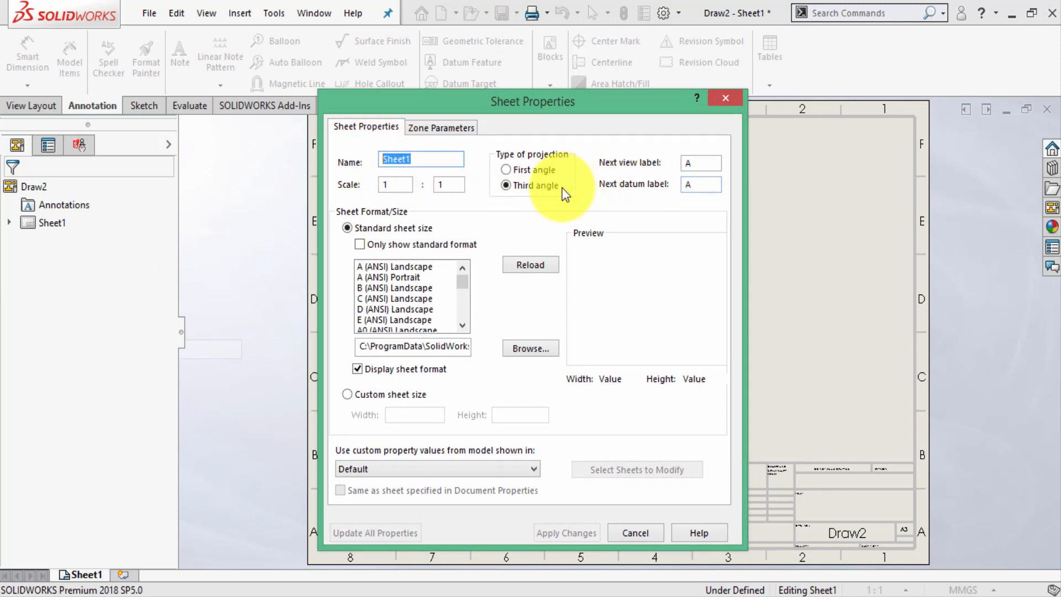
pyautogui.click(534, 170)
pyautogui.click(507, 185)
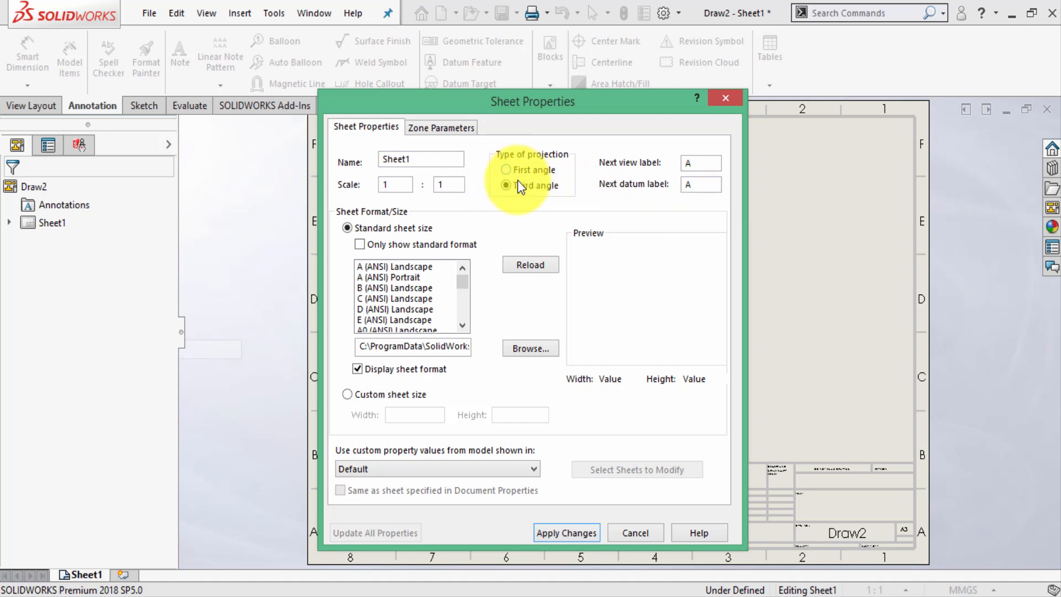
pyautogui.click(569, 532)
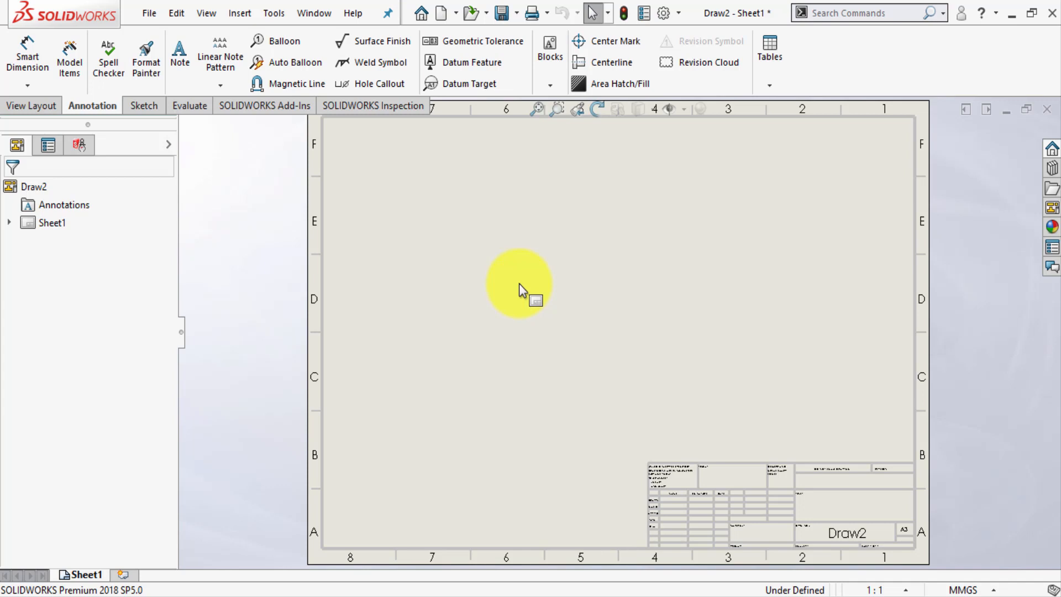
# Step: Insert a front model view of Part 02.SLDPRT in the upper left area of the sheet, without any projected views
pyautogui.click(39, 103)
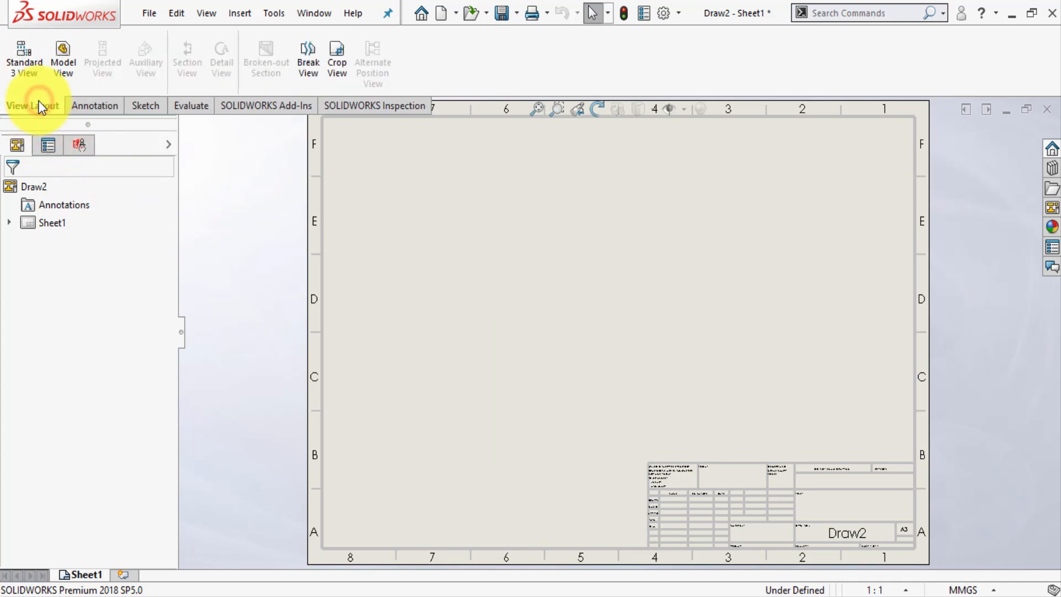
pyautogui.click(65, 56)
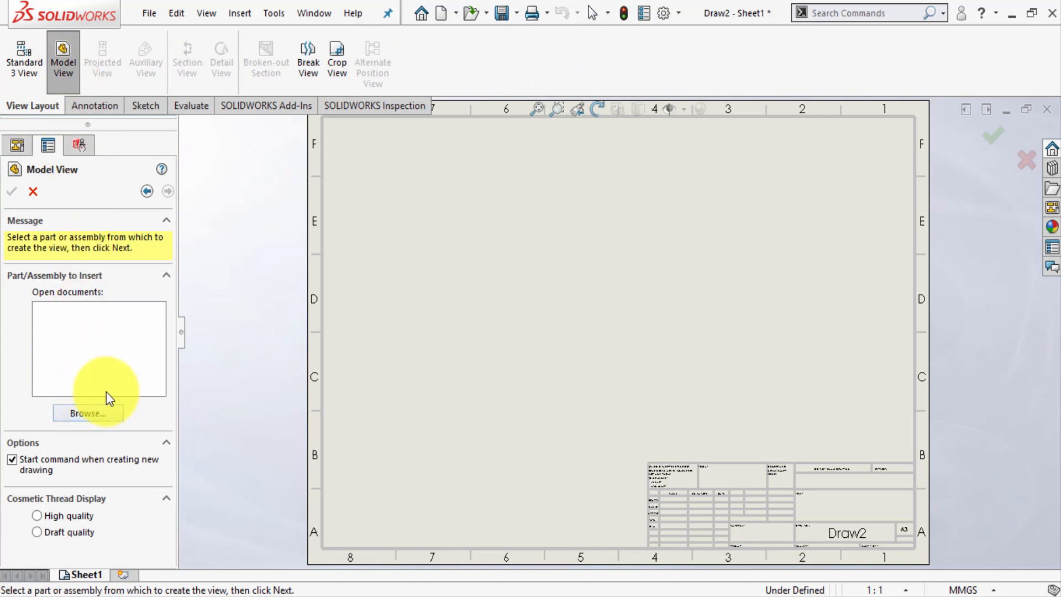
pyautogui.click(97, 411)
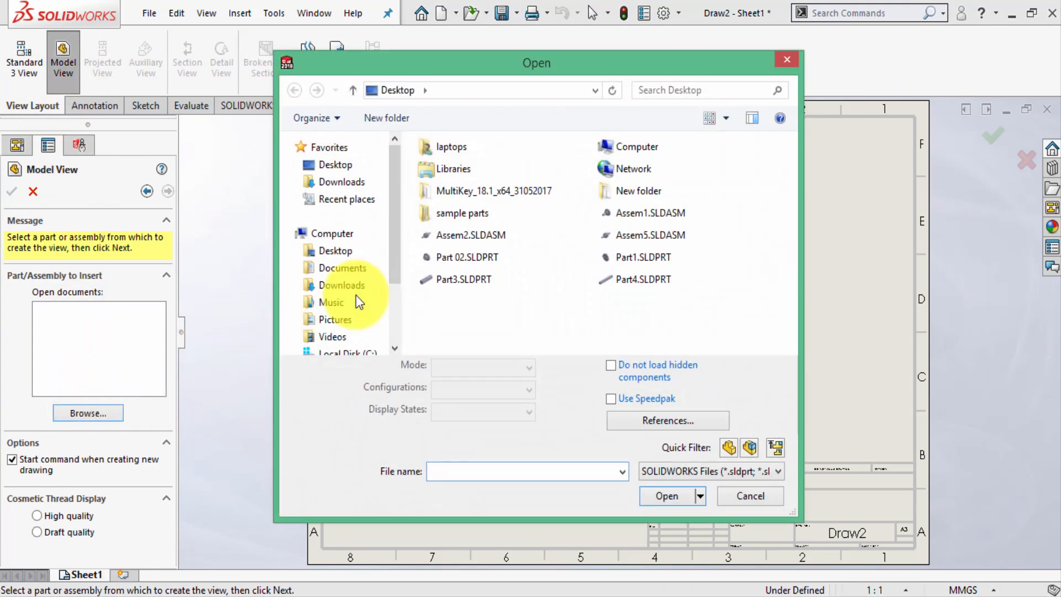
pyautogui.click(489, 256)
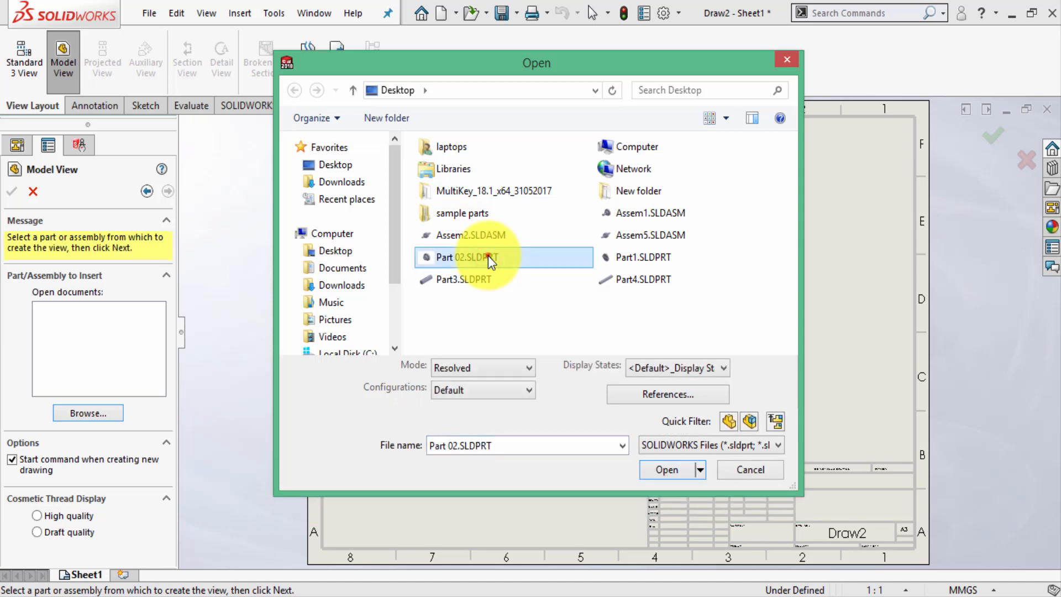
pyautogui.doubleClick(489, 255)
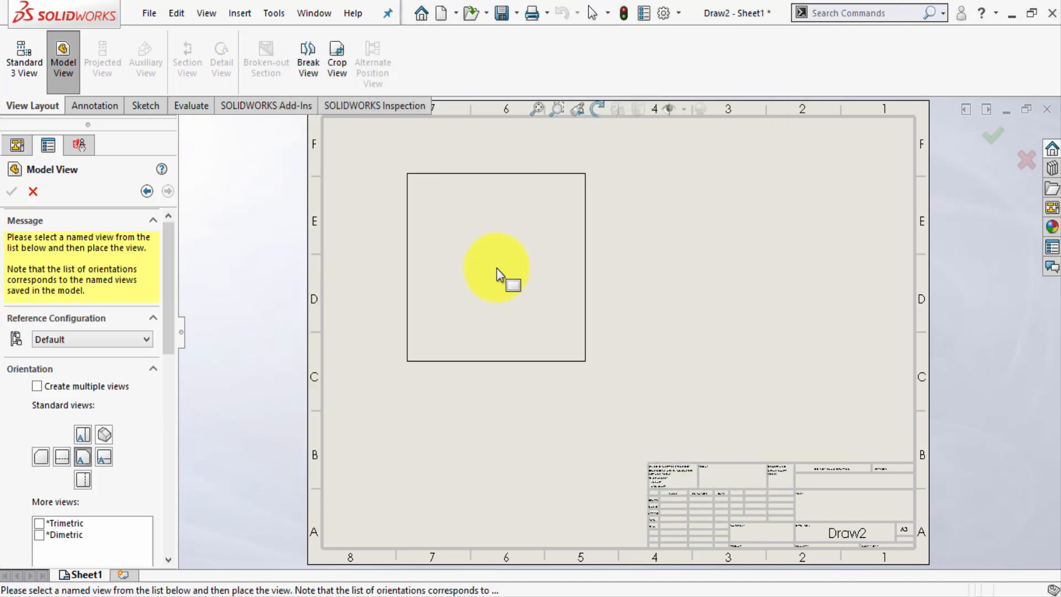
pyautogui.click(78, 458)
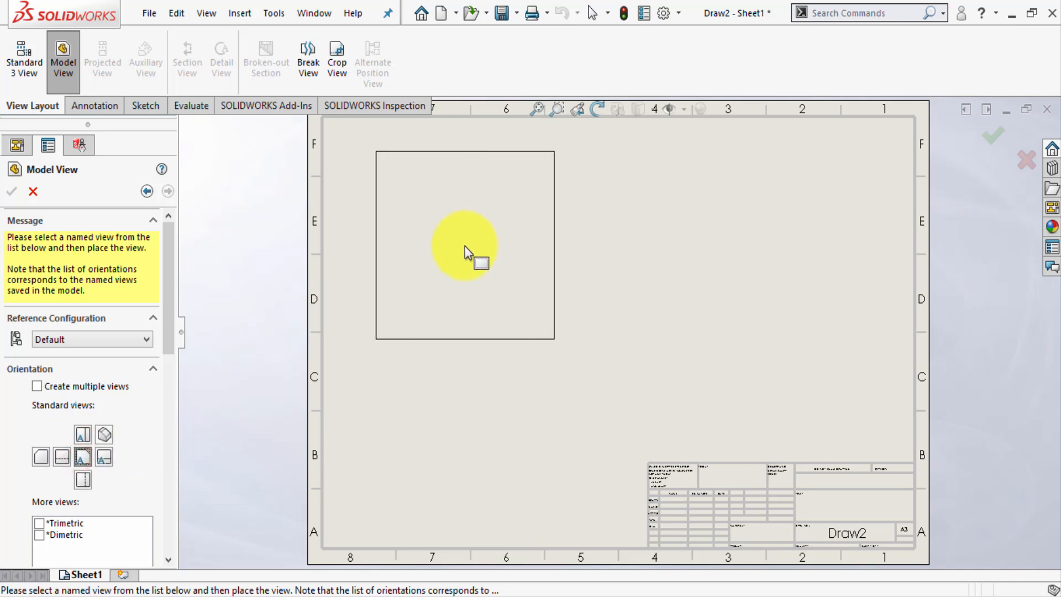
pyautogui.click(451, 242)
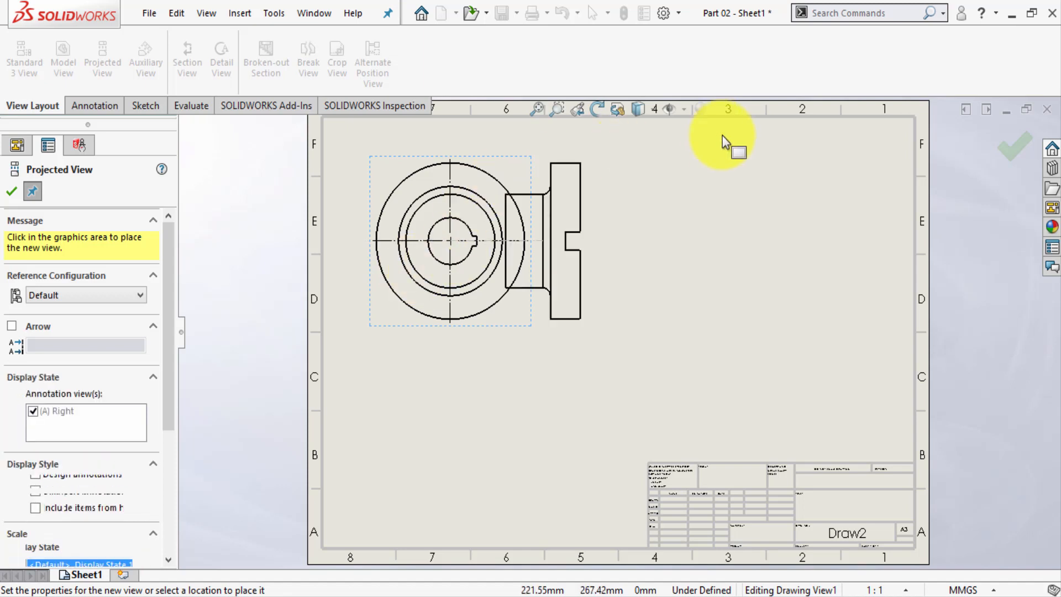
pyautogui.click(1009, 150)
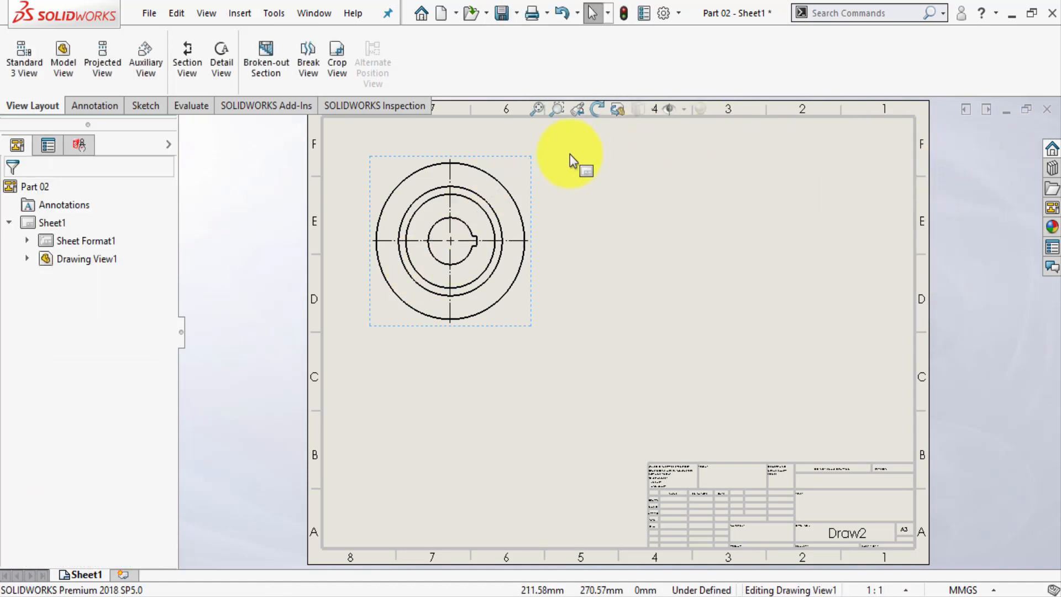
# Step: Turn on the display of origins in the drawing view
pyautogui.press('z')
pyautogui.scroll(-3, 519, 232)
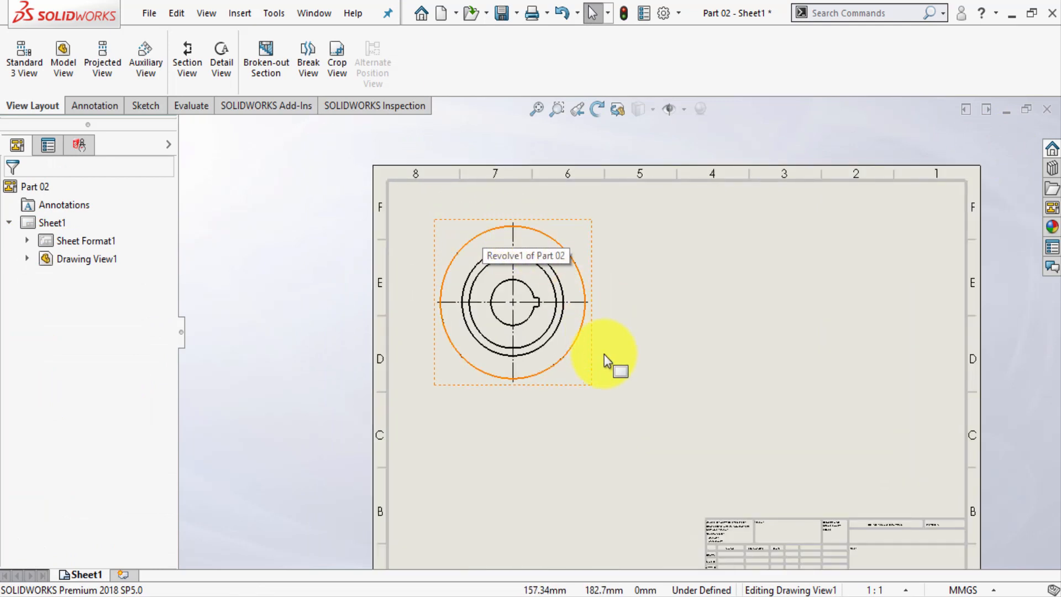
pyautogui.scroll(3, 607, 421)
pyautogui.scroll(-1, 800, 472)
pyautogui.scroll(-1, 804, 479)
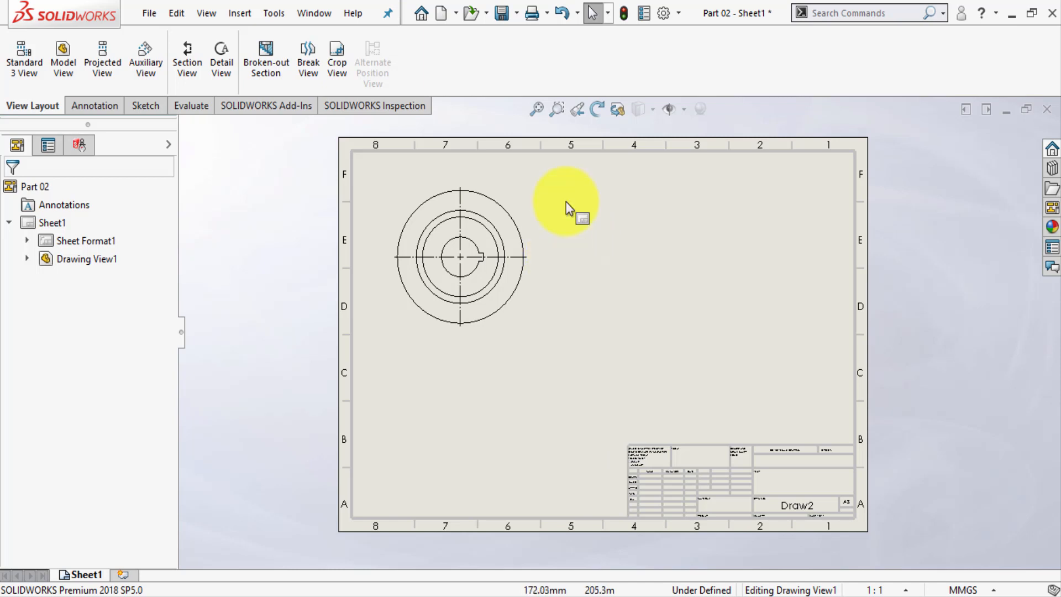
pyautogui.click(683, 107)
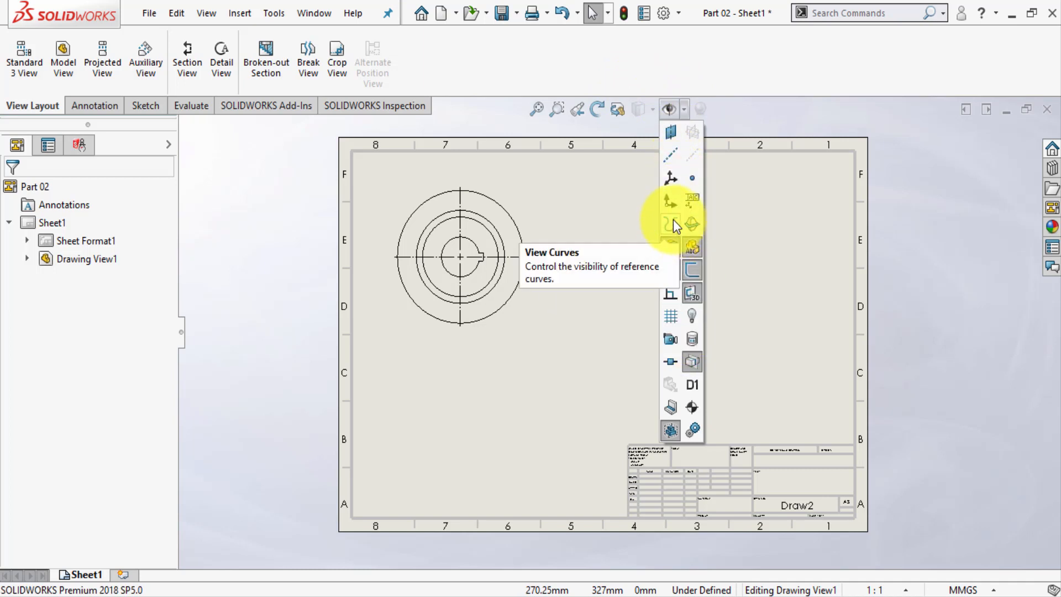
pyautogui.click(669, 204)
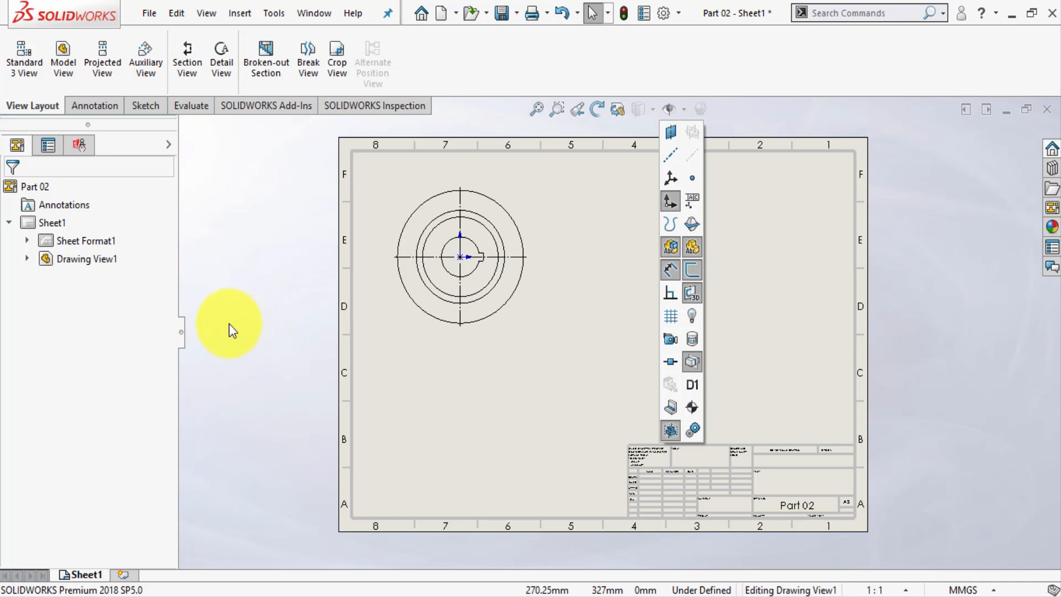
# Step: Create section view A-A with a vertical cutting line through the front view's centre and place it to the right of that view
pyautogui.click(32, 106)
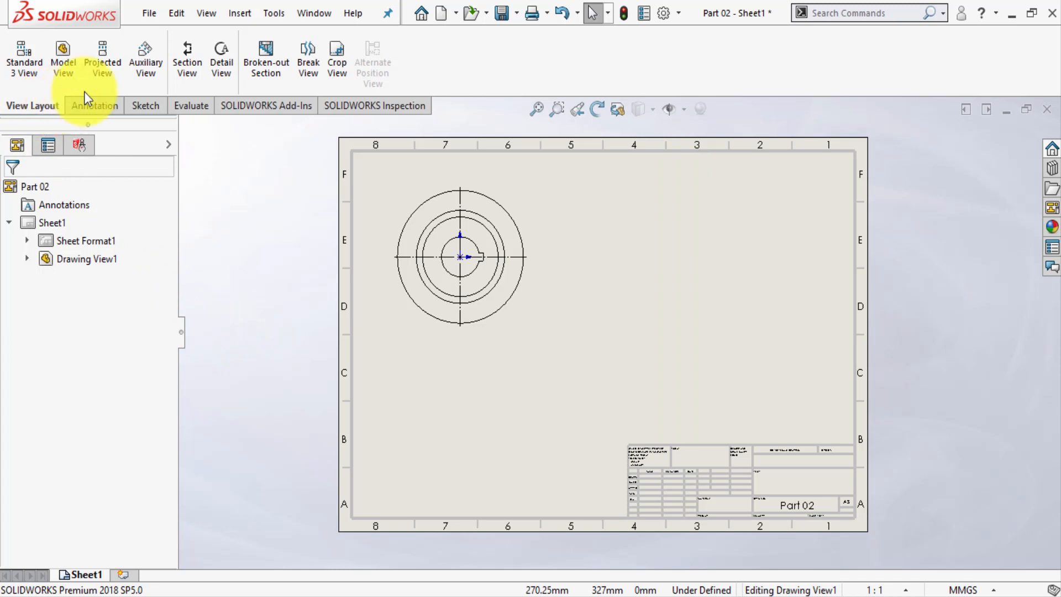
pyautogui.click(194, 55)
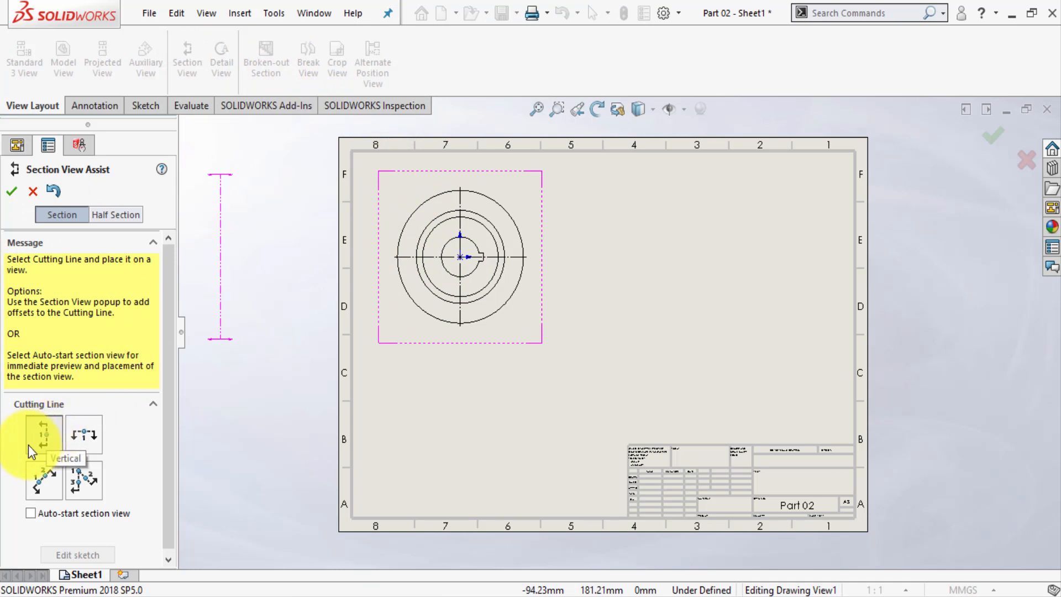
pyautogui.click(459, 257)
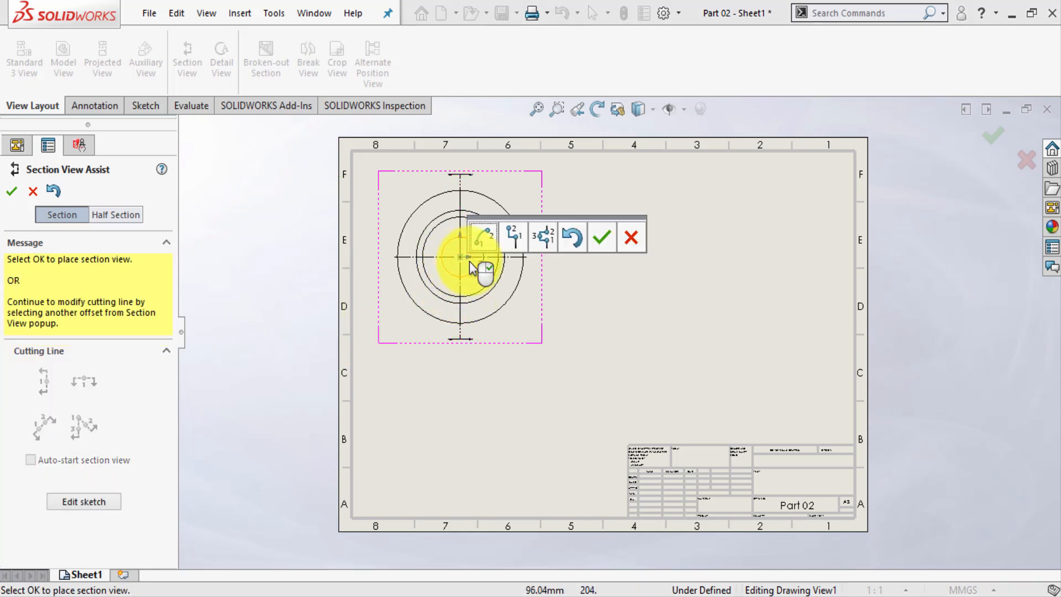
pyautogui.click(602, 238)
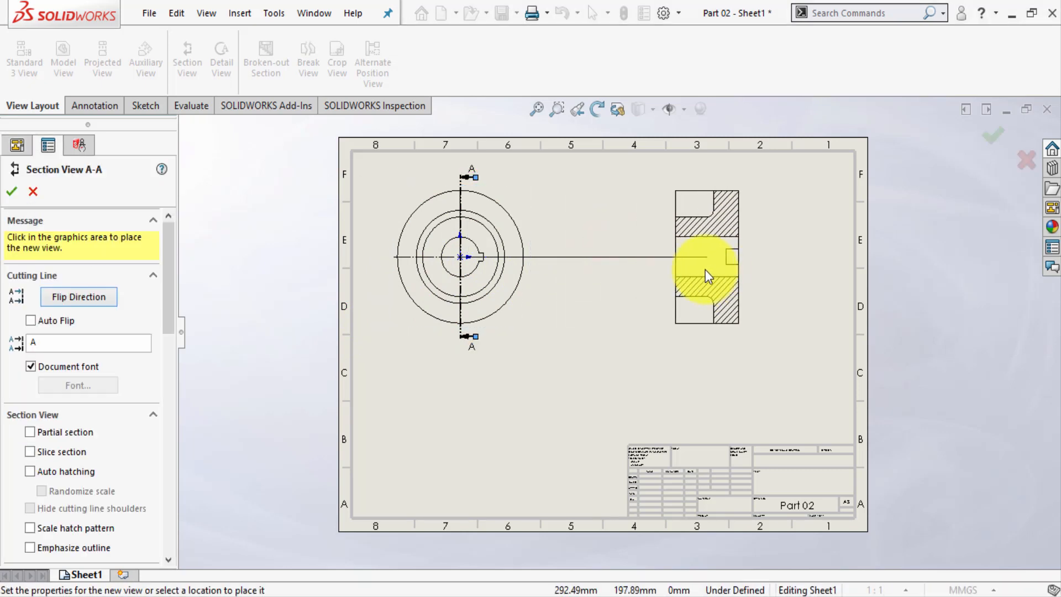
pyautogui.click(706, 270)
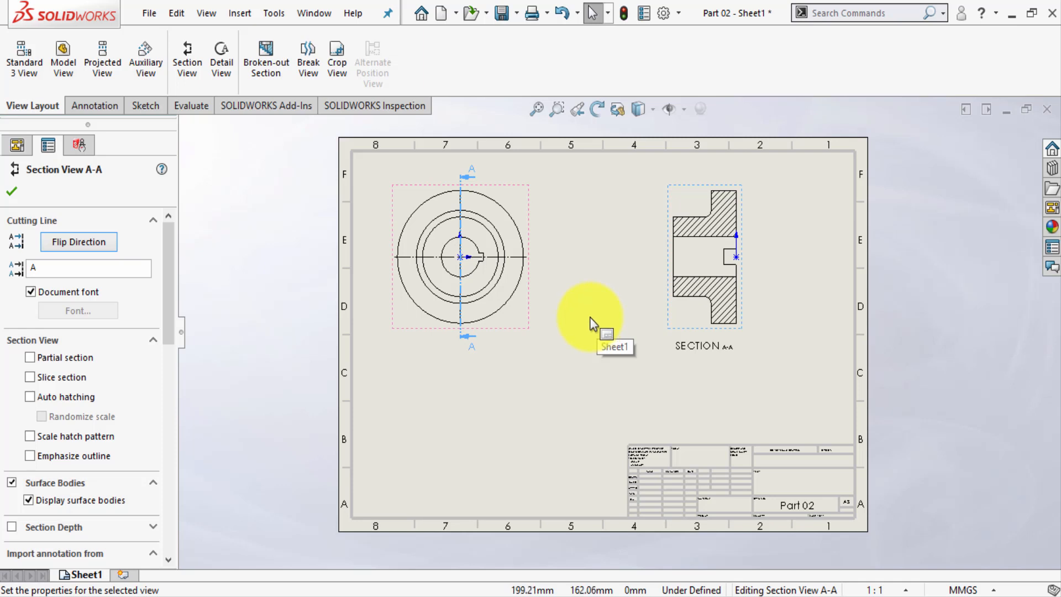
pyautogui.moveTo(166, 296)
pyautogui.mouseDown()
pyautogui.moveTo(148, 440)
pyautogui.moveTo(154, 484)
pyautogui.moveTo(160, 345)
pyautogui.mouseUp()
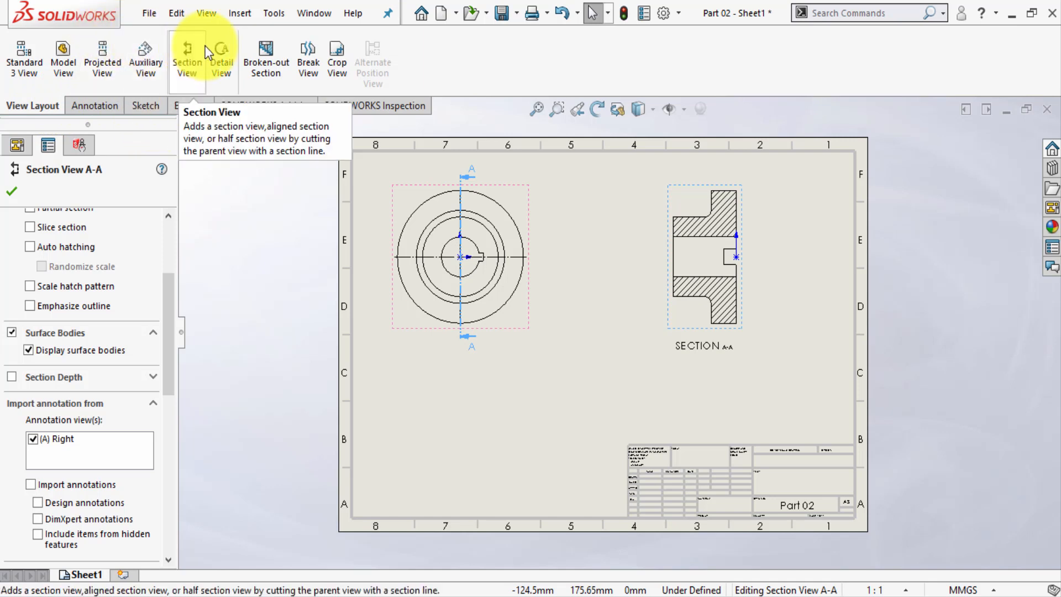
# Step: Create a circular detail view around the keyway of the front view and place it below, between the two existing views
pyautogui.click(222, 62)
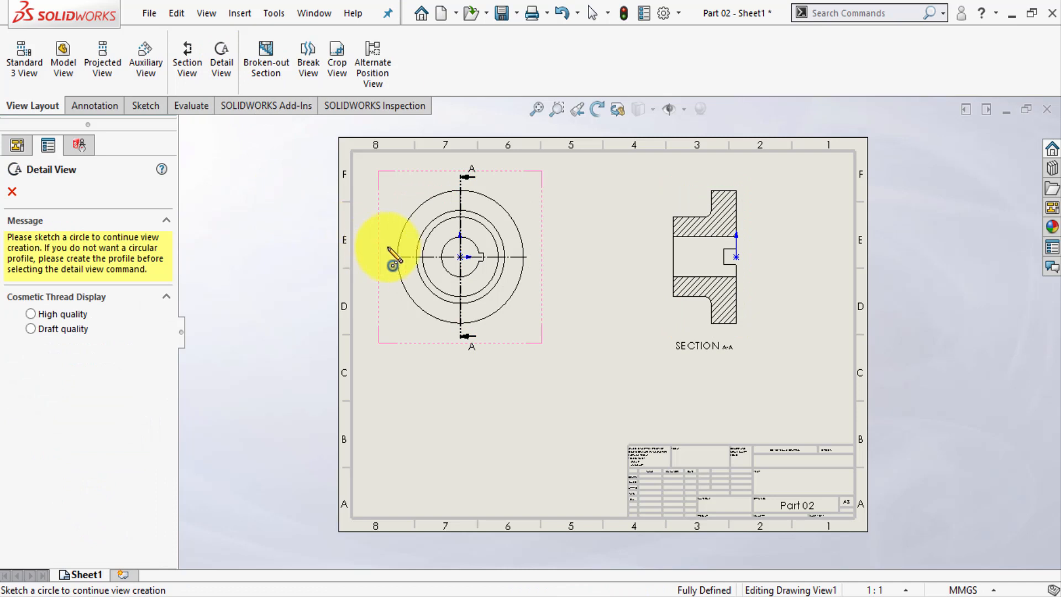
pyautogui.click(461, 257)
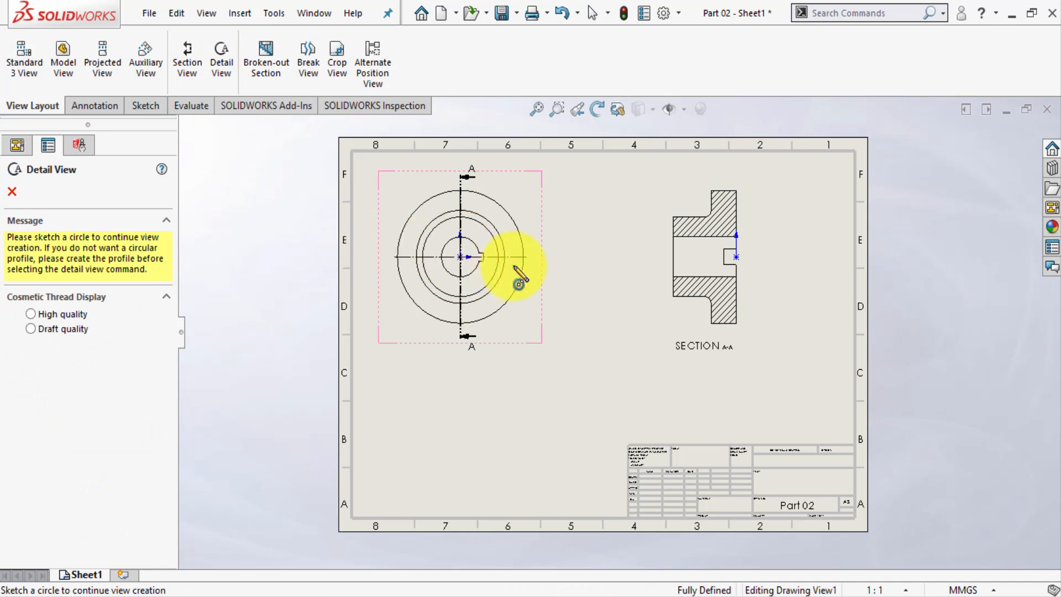
pyautogui.click(485, 257)
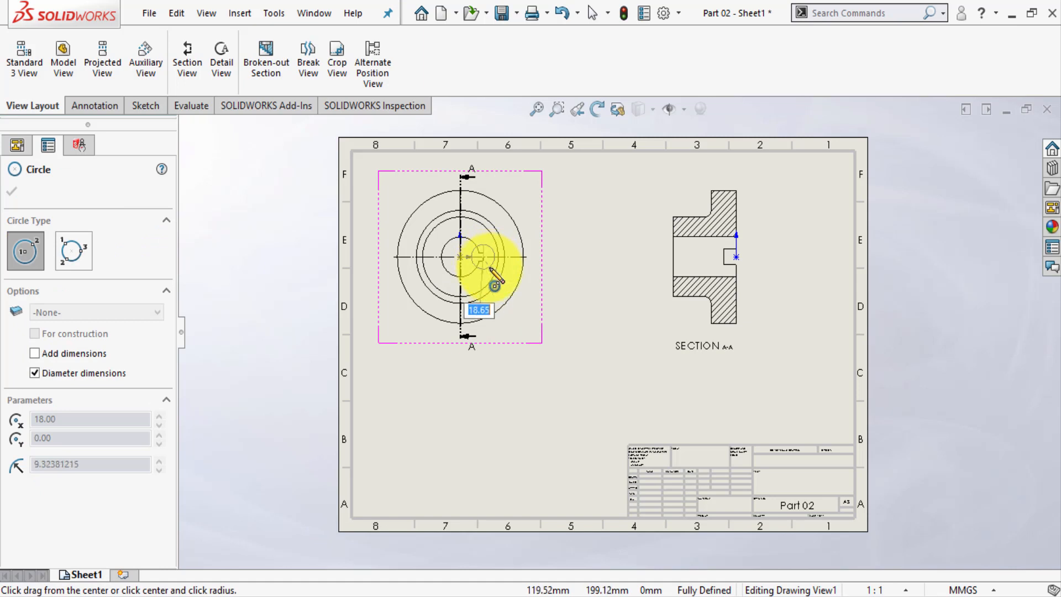
pyautogui.scroll(-2, 495, 286)
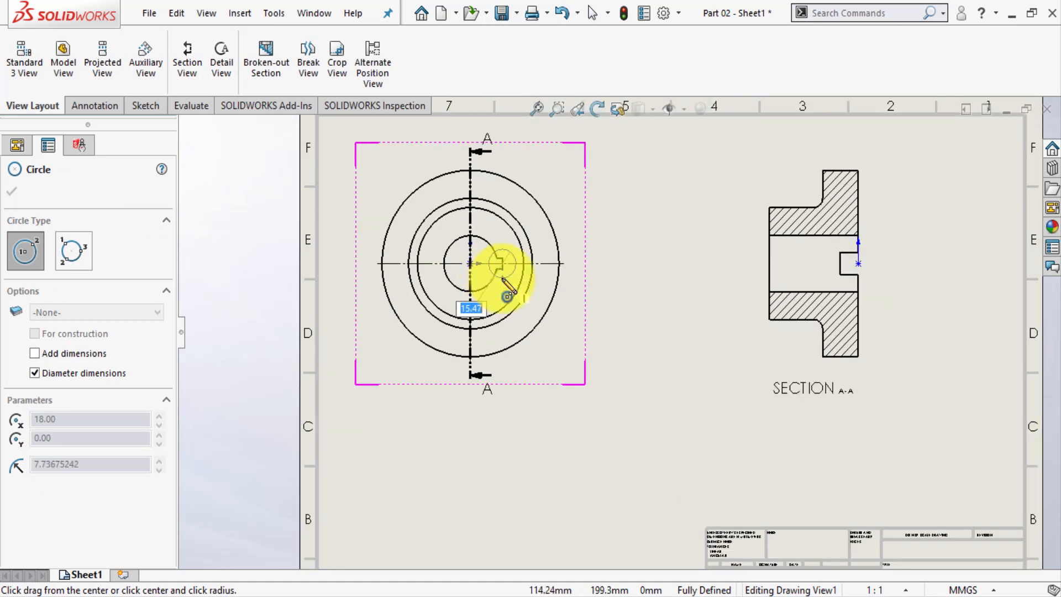
pyautogui.write('6')
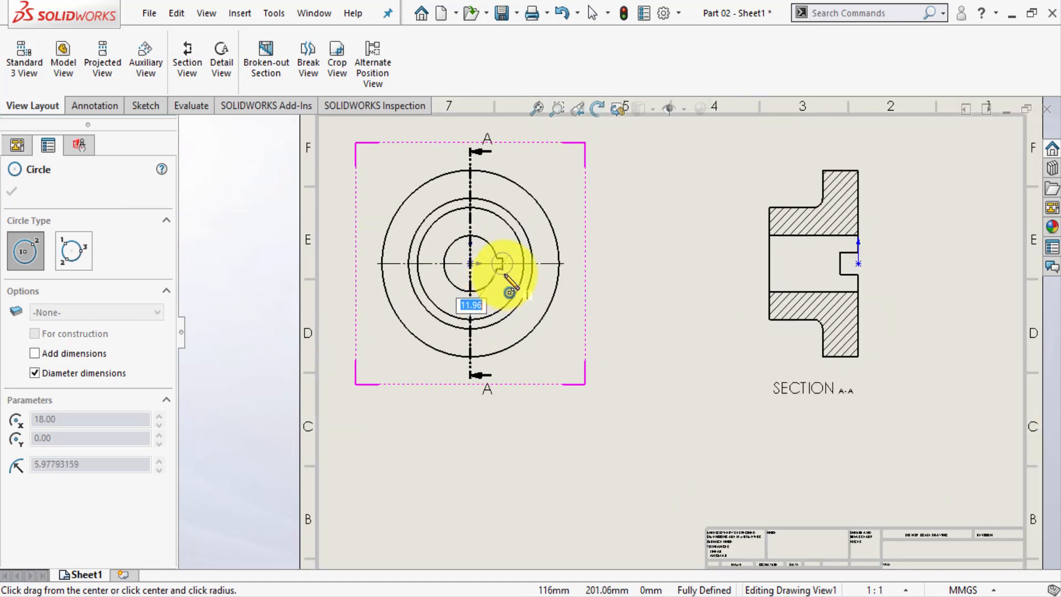
pyautogui.click(509, 279)
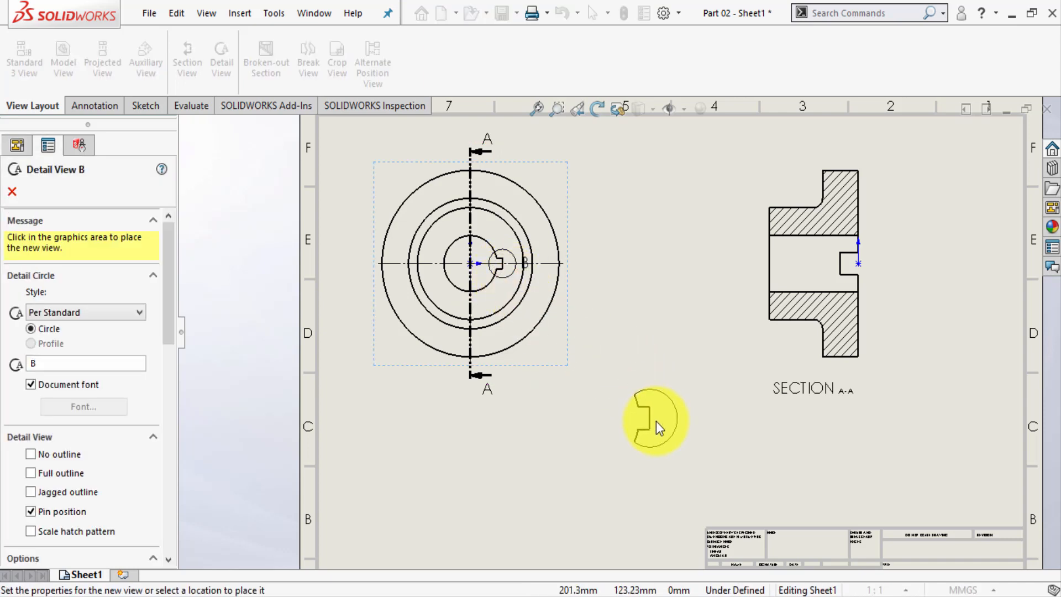
pyautogui.click(656, 443)
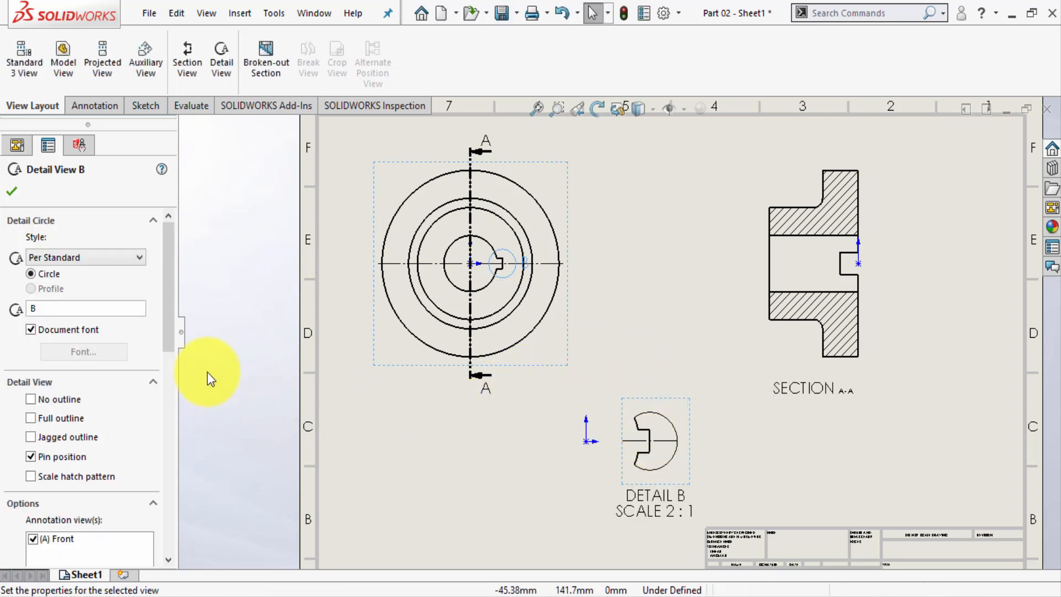
# Step: Keep the keyway detail view at a custom scale of 2:1 and accept its properties
pyautogui.moveTo(168, 321); pyautogui.dragTo(154, 496)
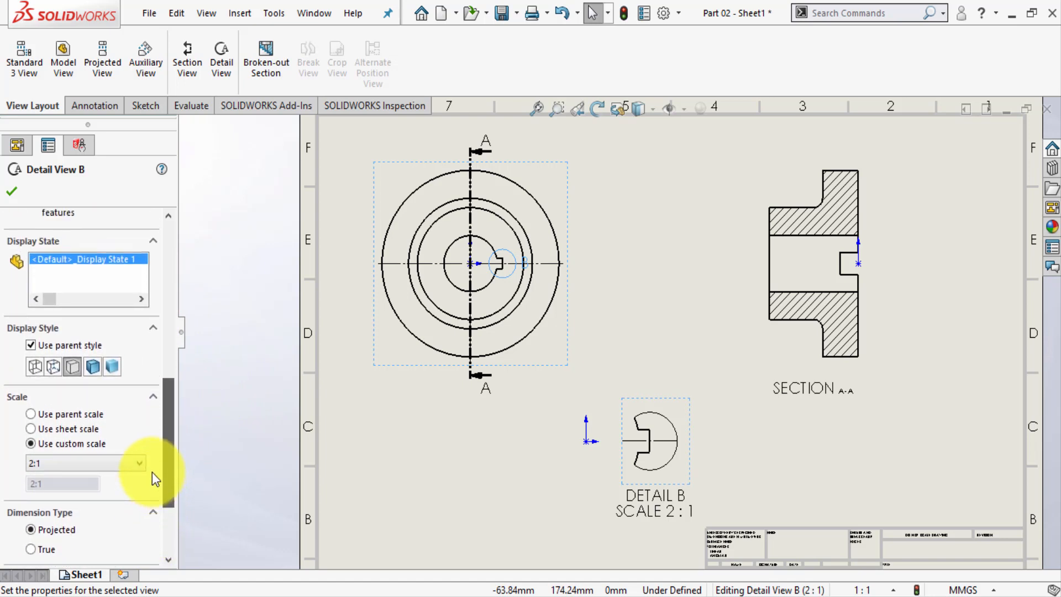
pyautogui.click(105, 464)
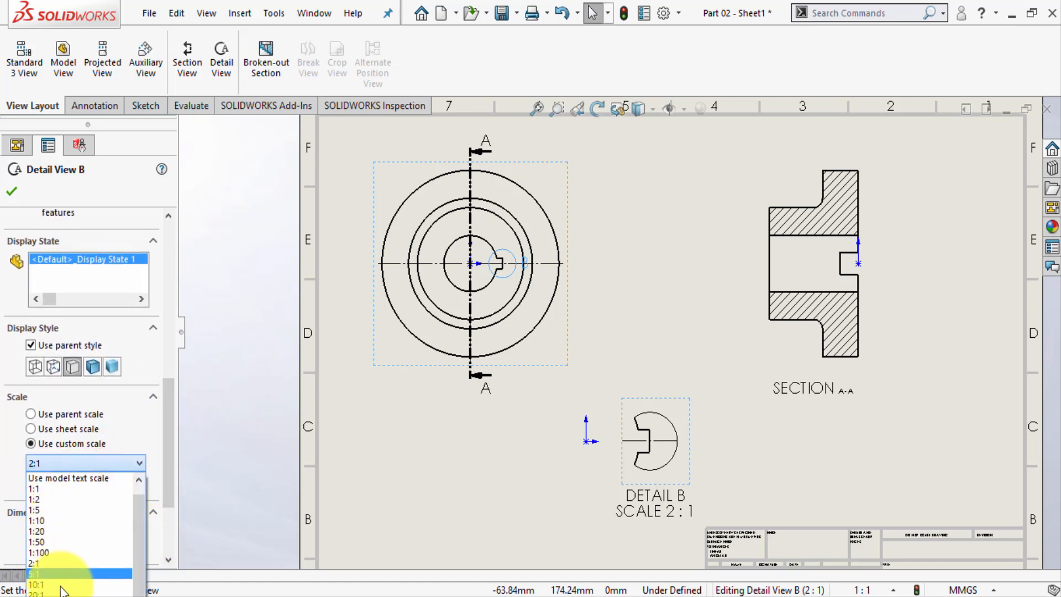
pyautogui.click(223, 439)
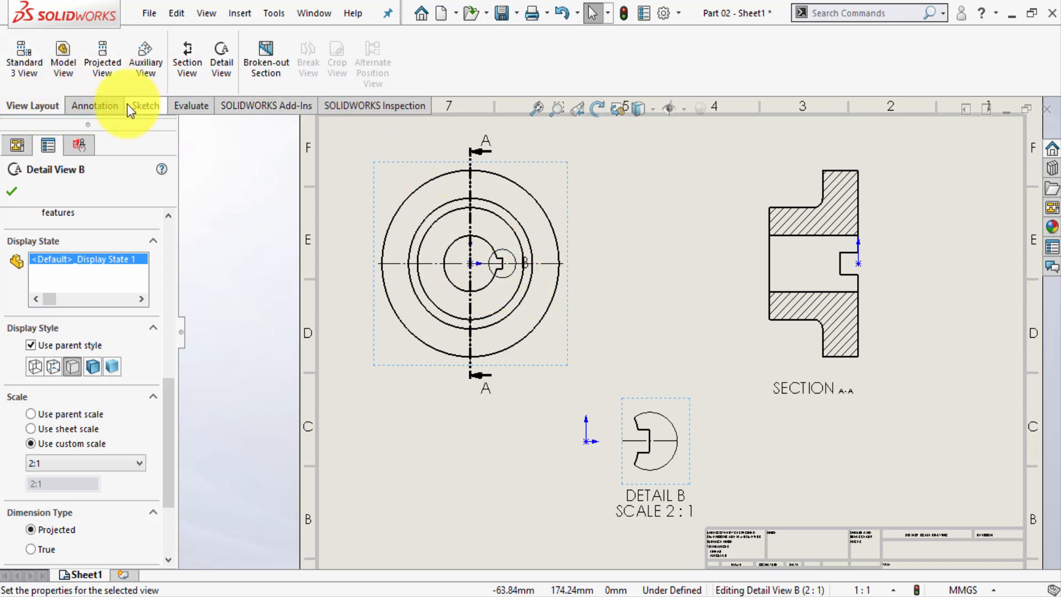
pyautogui.click(112, 102)
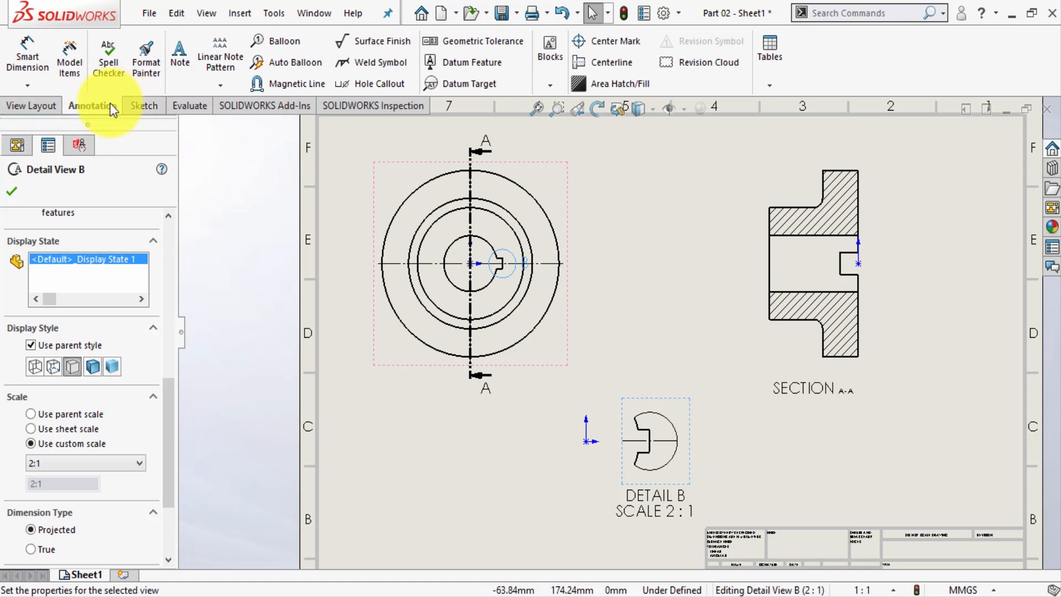
pyautogui.click(84, 105)
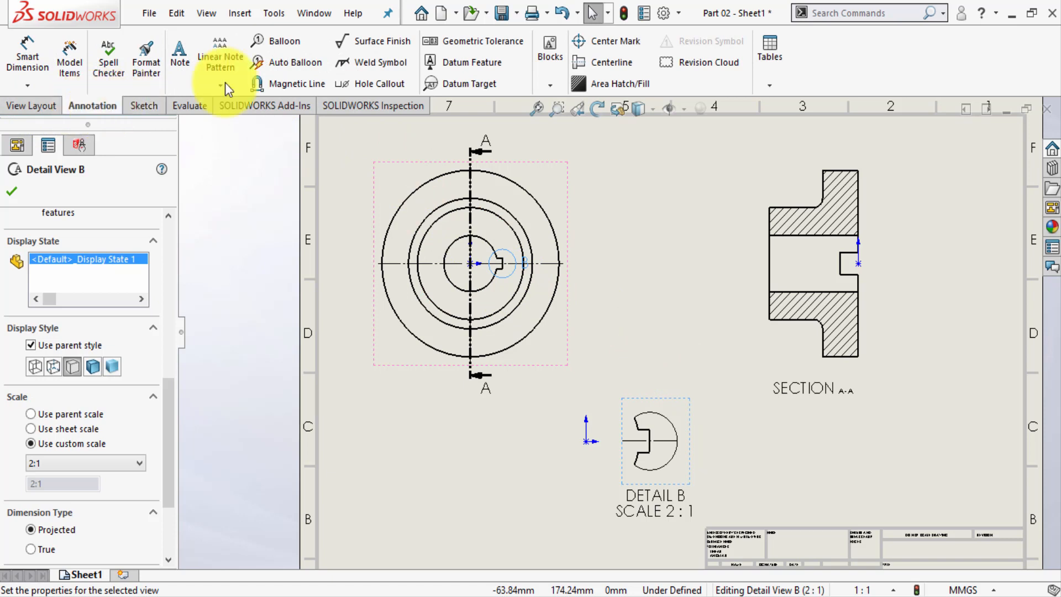
pyautogui.click(13, 192)
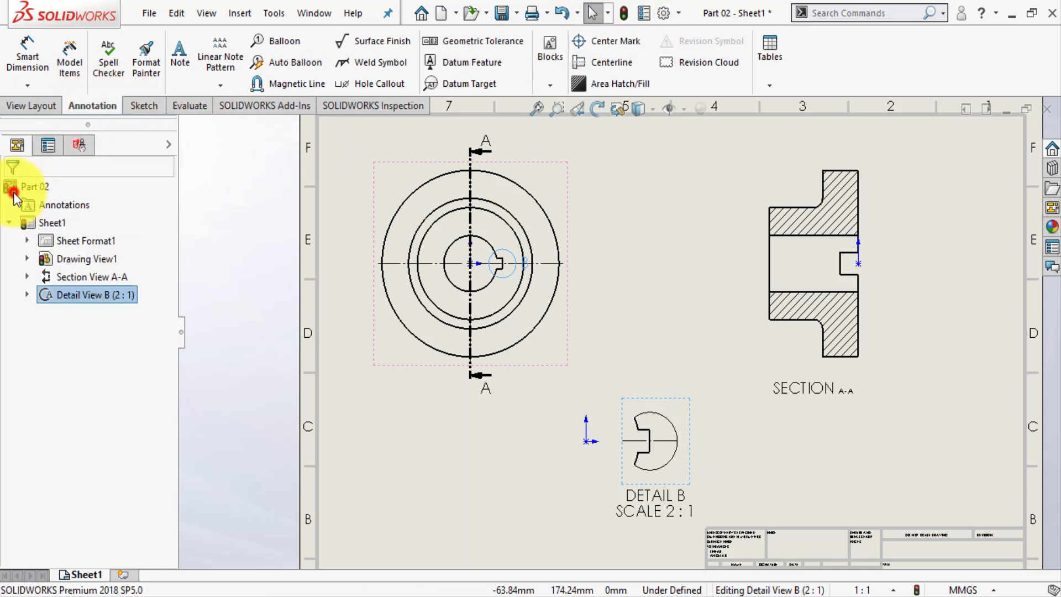
# Step: Add a centerline to section view A-A between the upper and lower edges of the bore
pyautogui.click(107, 108)
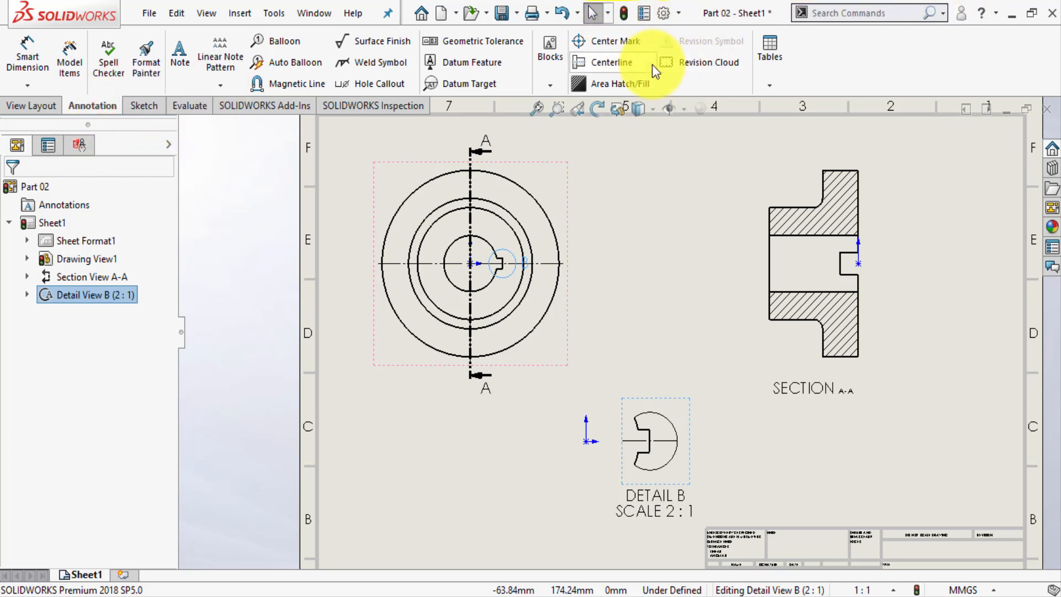
pyautogui.click(632, 62)
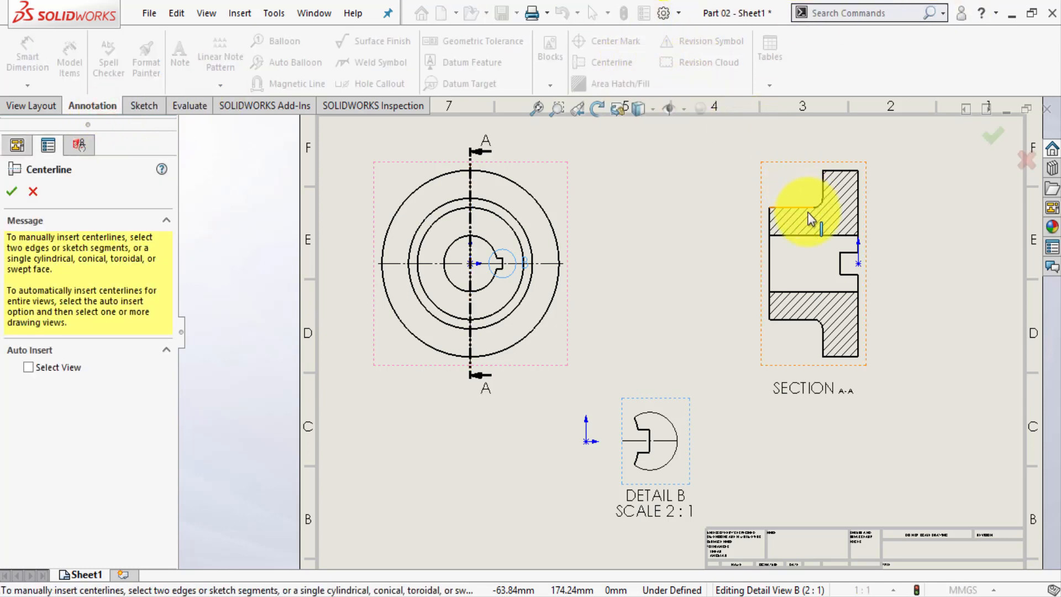
pyautogui.click(816, 235)
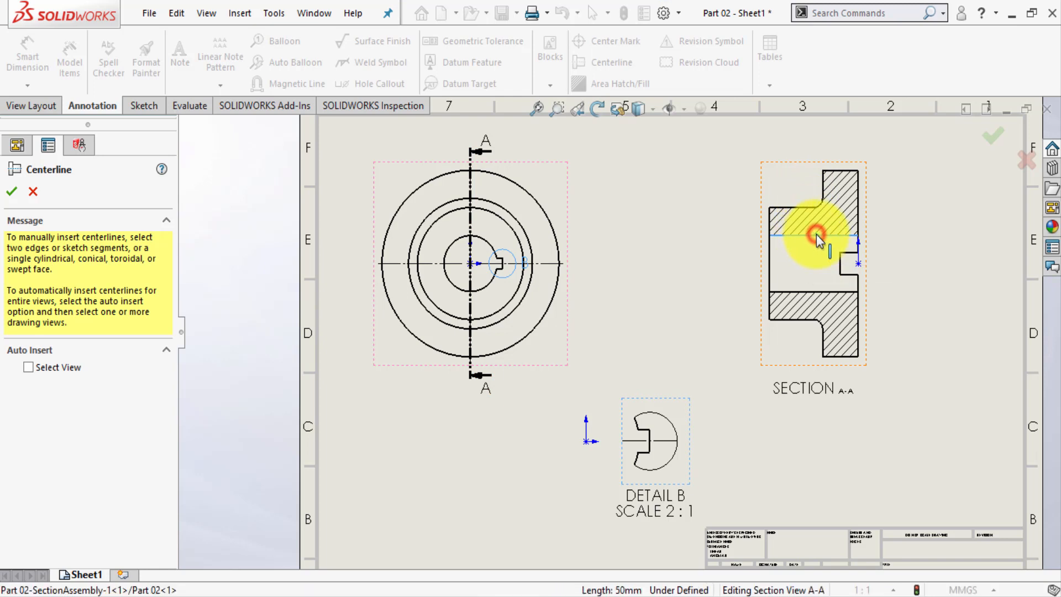
pyautogui.click(812, 291)
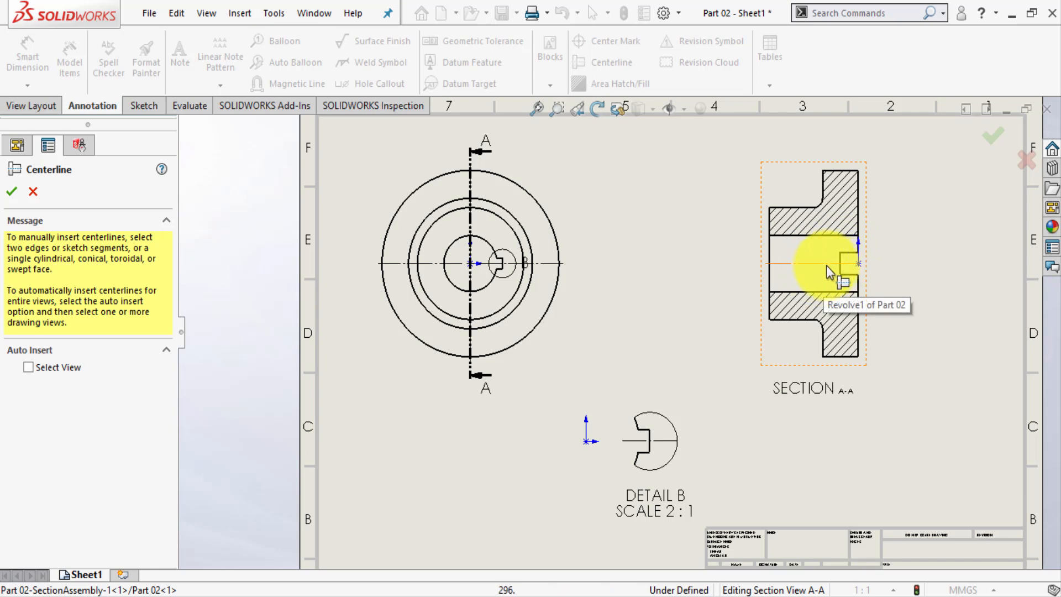
pyautogui.scroll(-1, 921, 271)
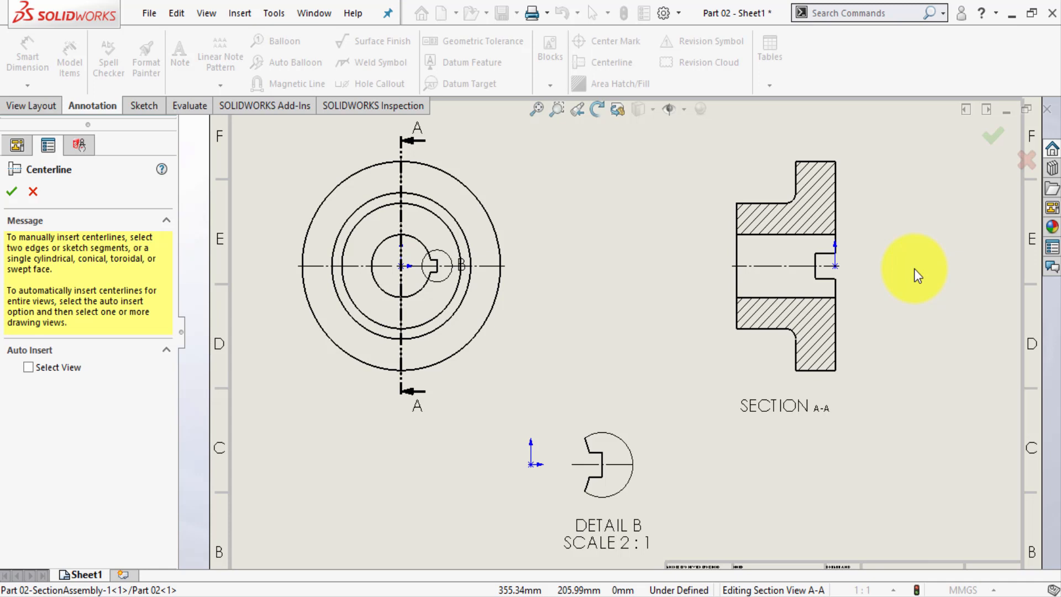
pyautogui.click(984, 135)
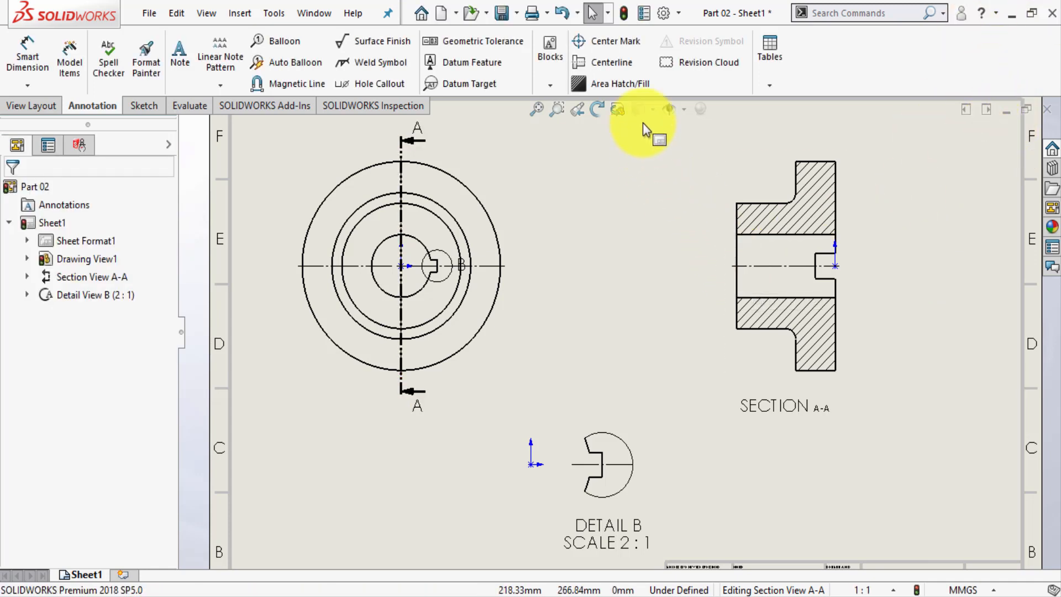
# Step: Set the document's overall drafting standard to ANSI
pyautogui.click(669, 13)
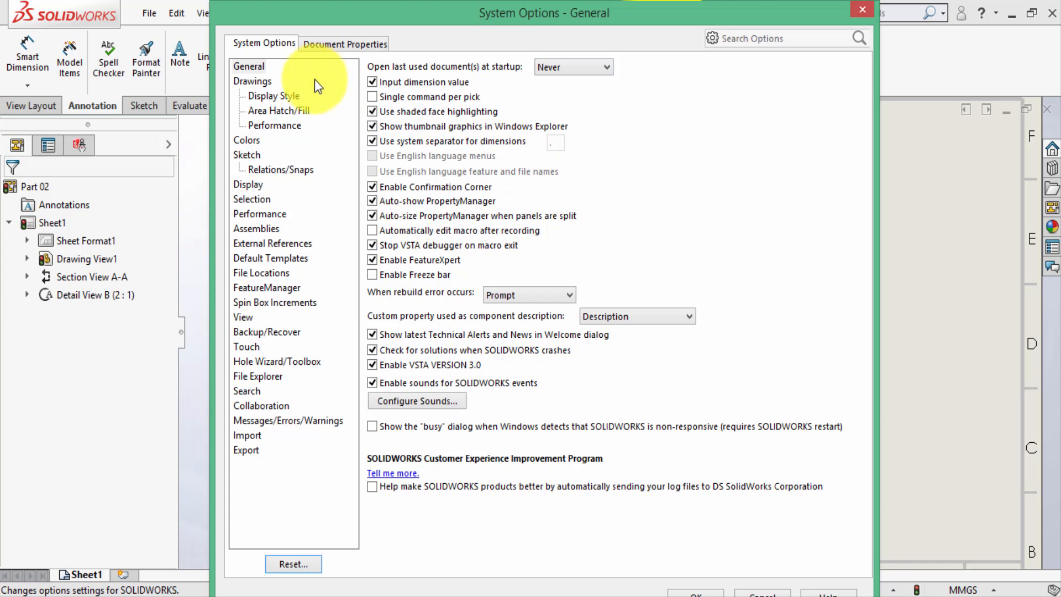
pyautogui.click(339, 44)
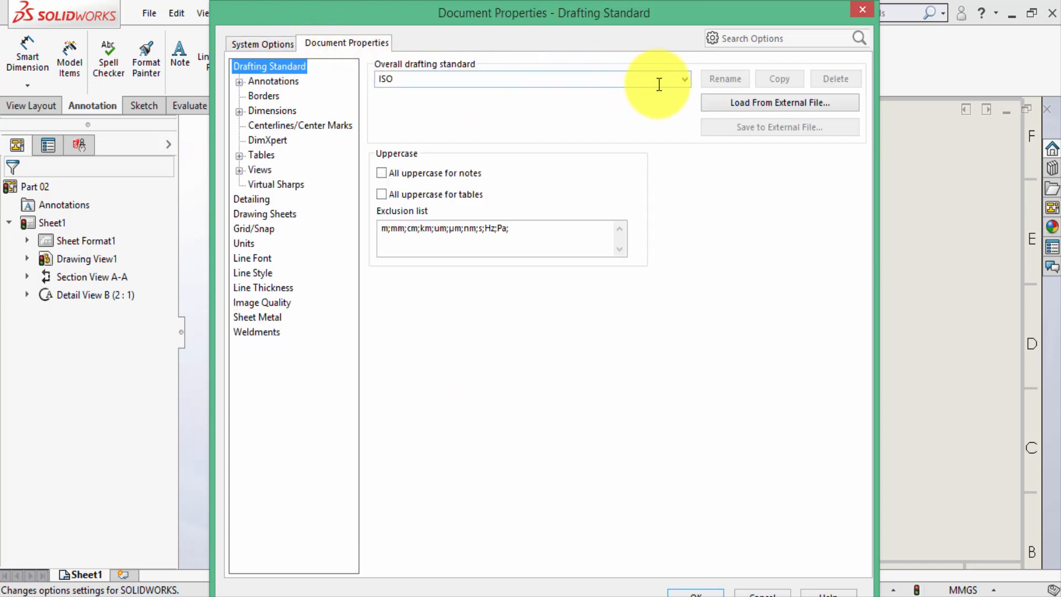
pyautogui.click(685, 79)
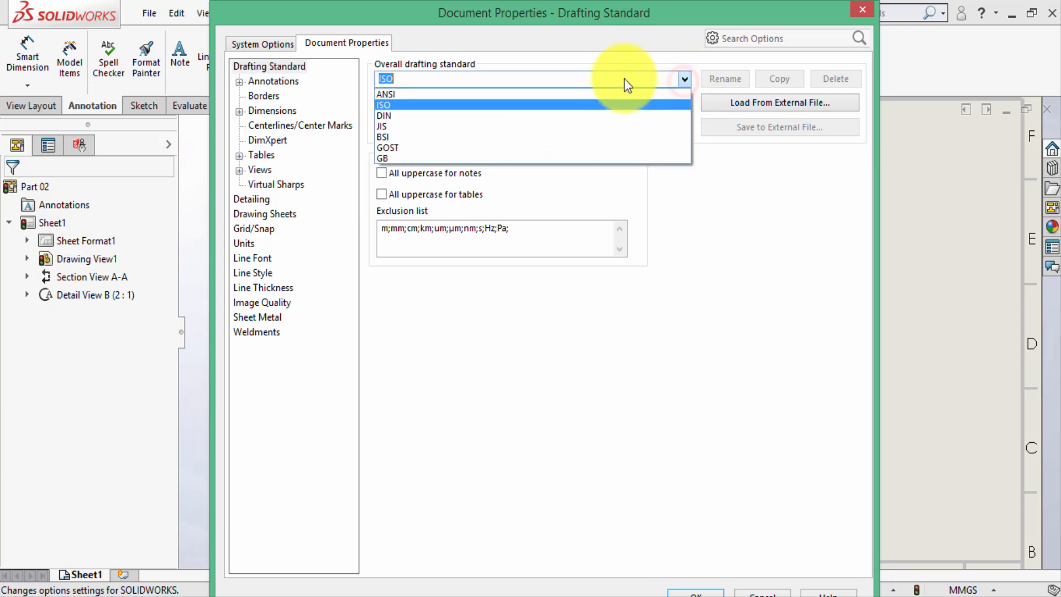
pyautogui.click(415, 97)
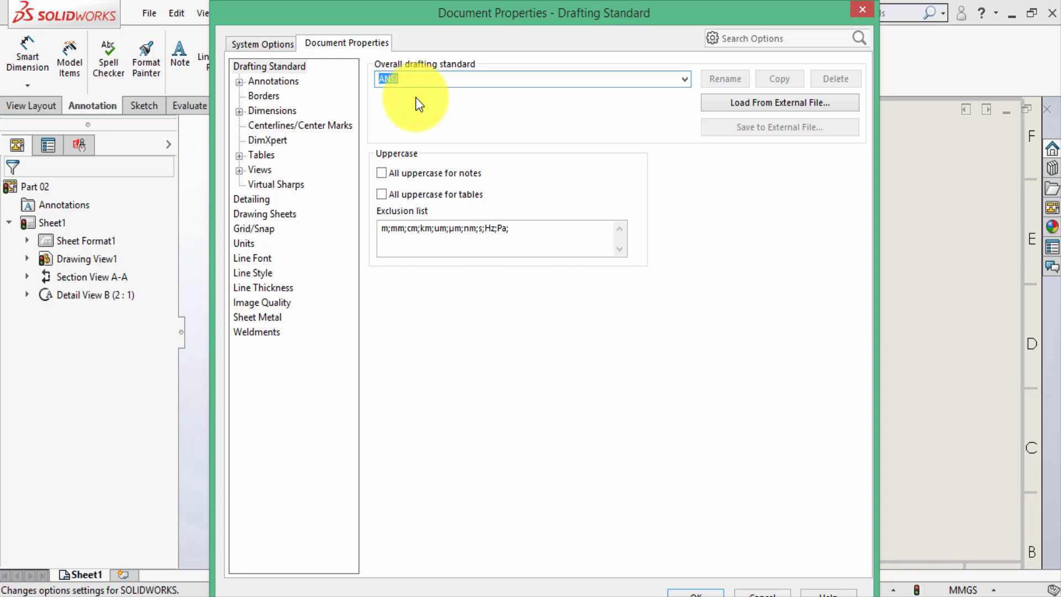
# Step: Set the primary dimension precision to None, enable centering between extension lines, and apply the document properties
pyautogui.click(278, 112)
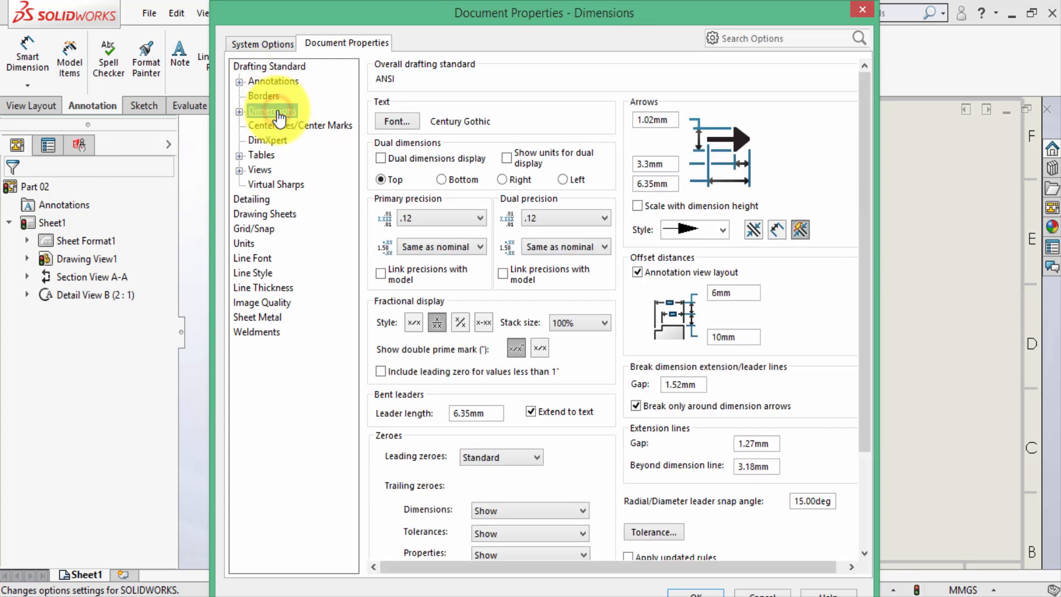
pyautogui.click(456, 216)
pyautogui.click(441, 232)
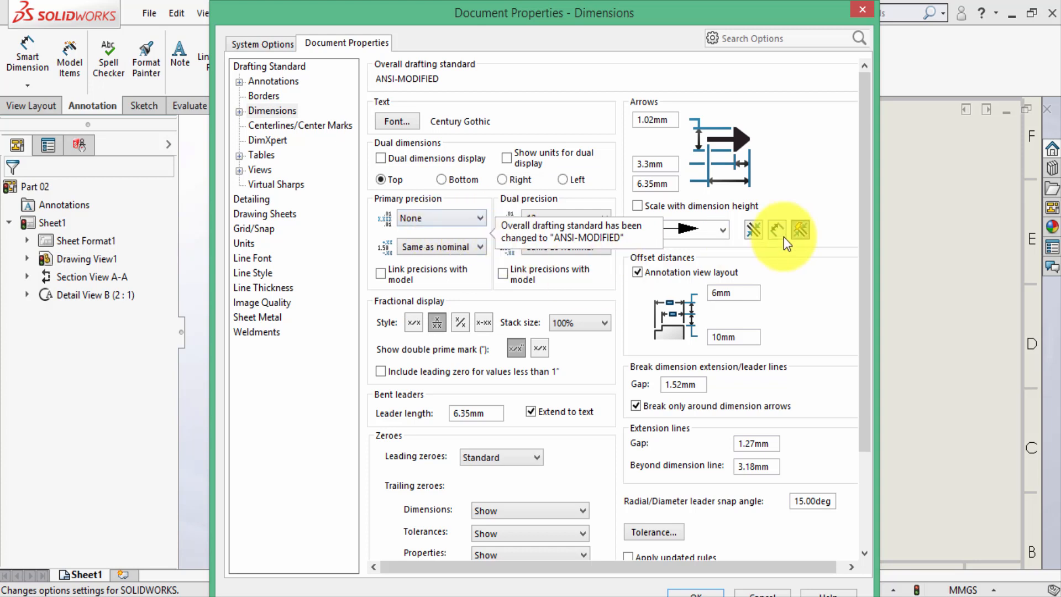
pyautogui.moveTo(865, 257); pyautogui.dragTo(863, 406)
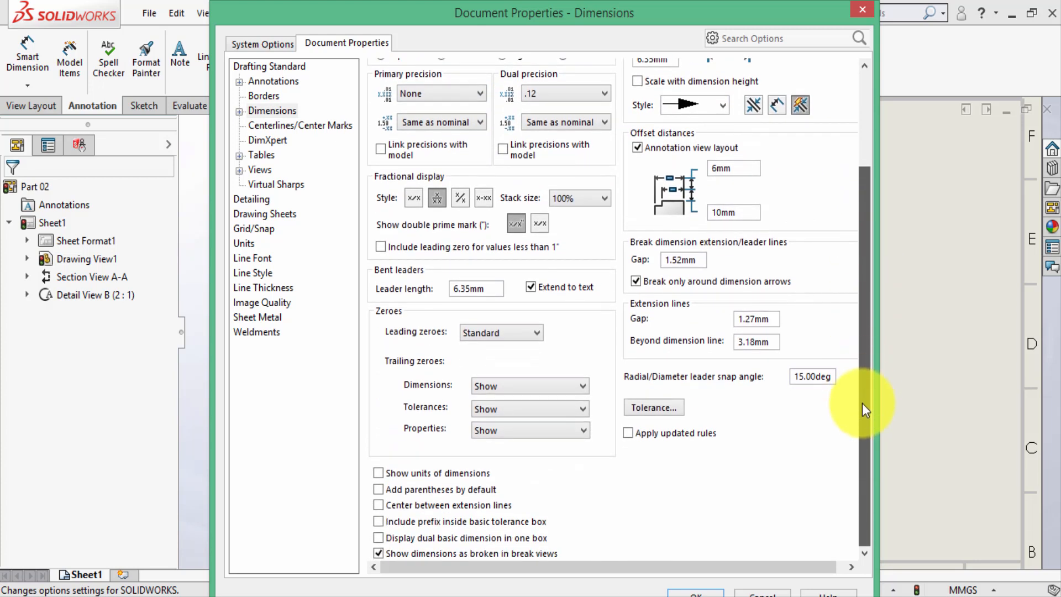
pyautogui.click(378, 506)
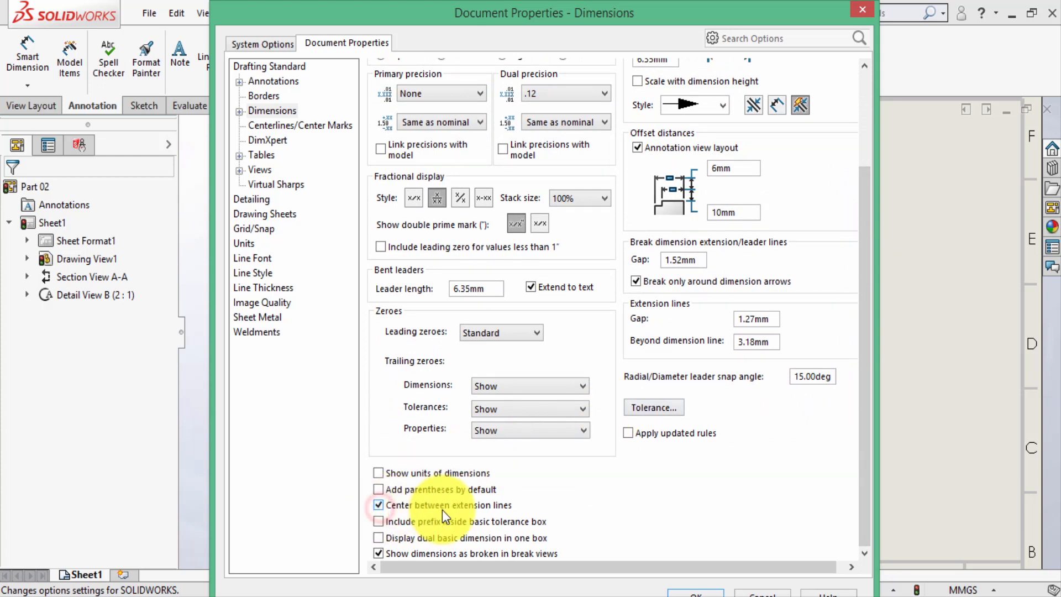
pyautogui.click(691, 593)
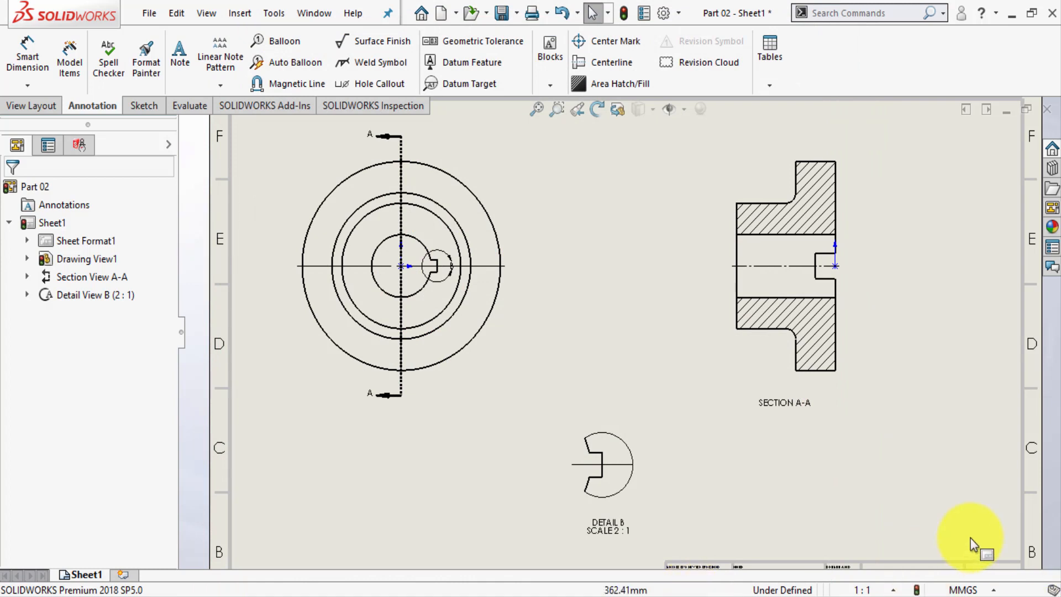
# Step: Select MMGS (millimeter, gram, second) as the document's unit system
pyautogui.click(991, 590)
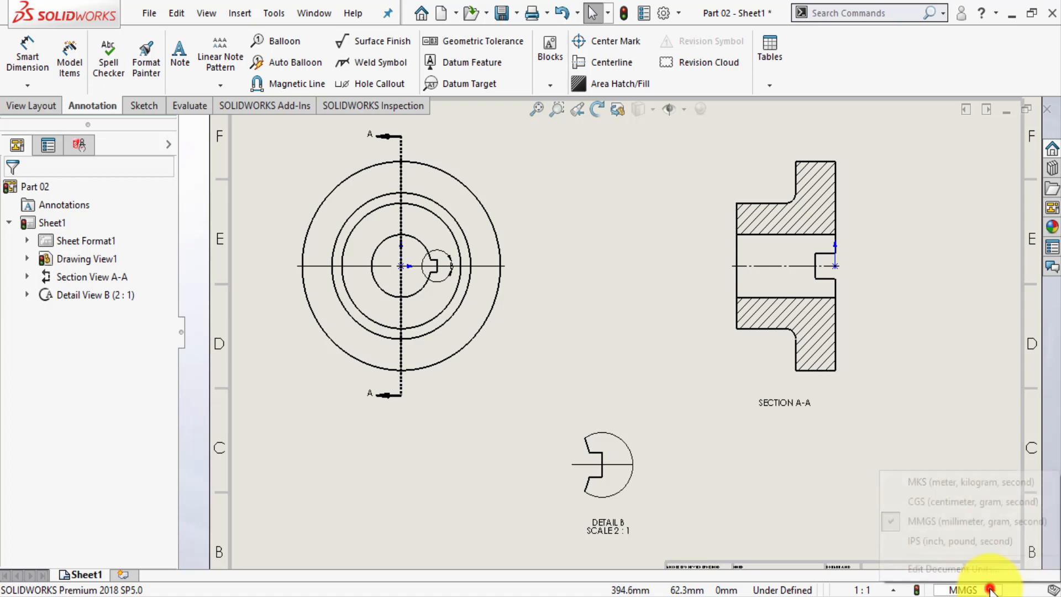
pyautogui.click(890, 521)
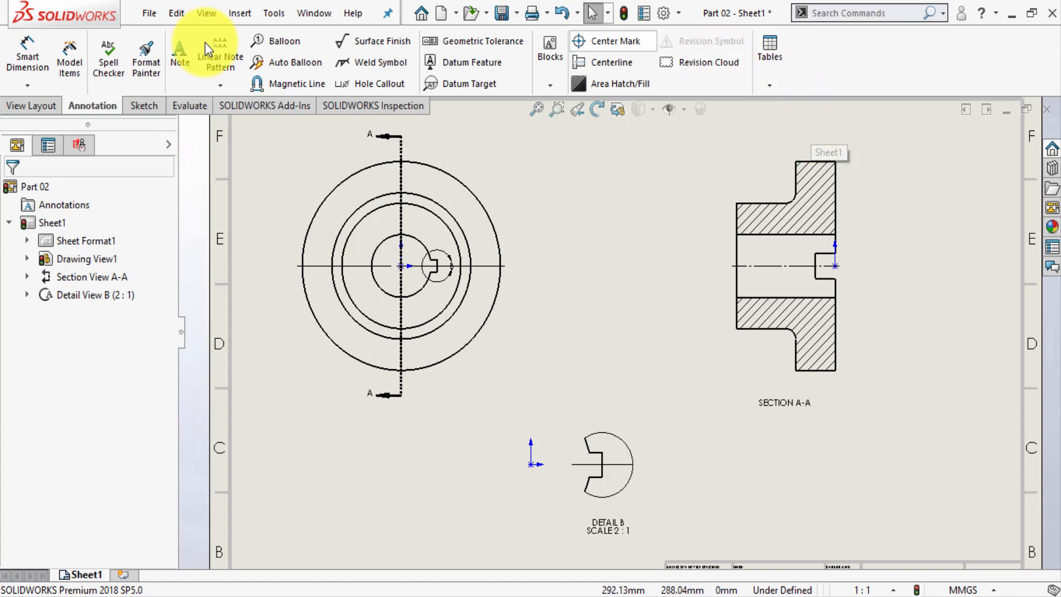
# Step: Examine the annotation settings and their subcategories in the document properties, then close the dialog without changes
pyautogui.click(659, 12)
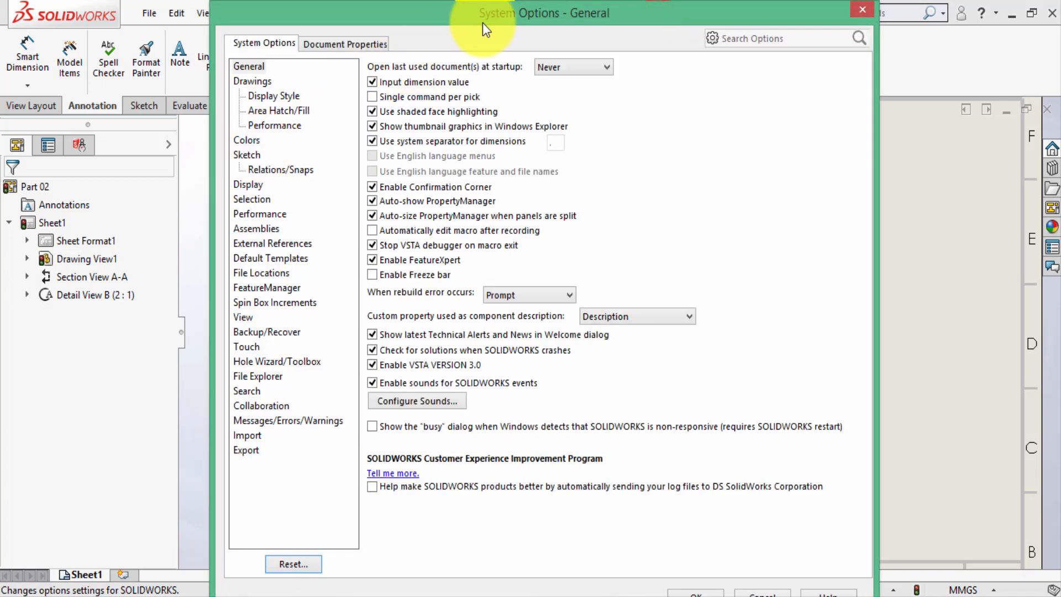
pyautogui.moveTo(427, 20); pyautogui.dragTo(361, 3)
pyautogui.click(268, 47)
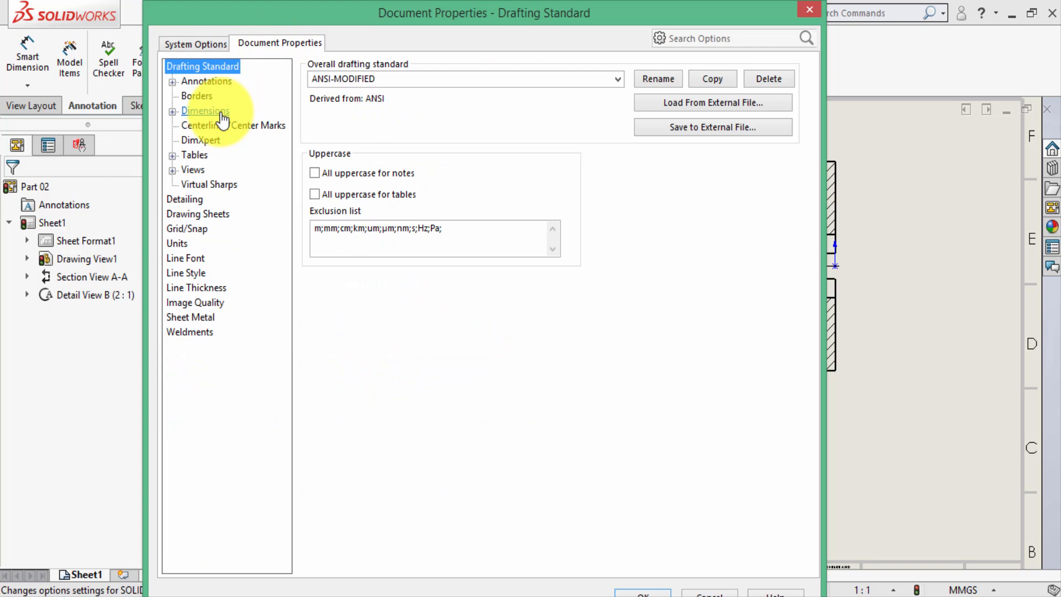
pyautogui.click(213, 83)
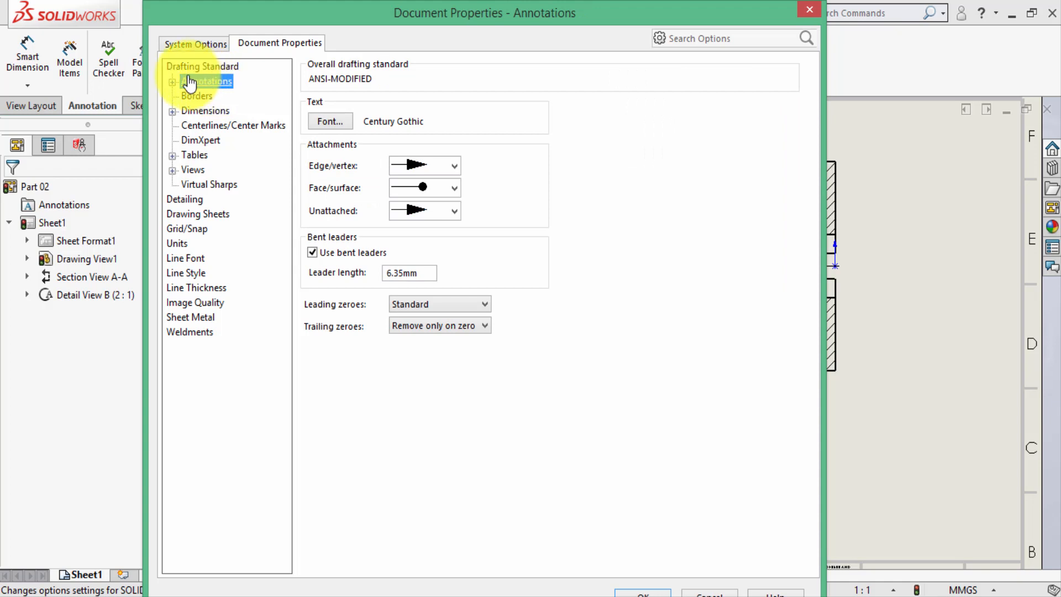
pyautogui.click(173, 81)
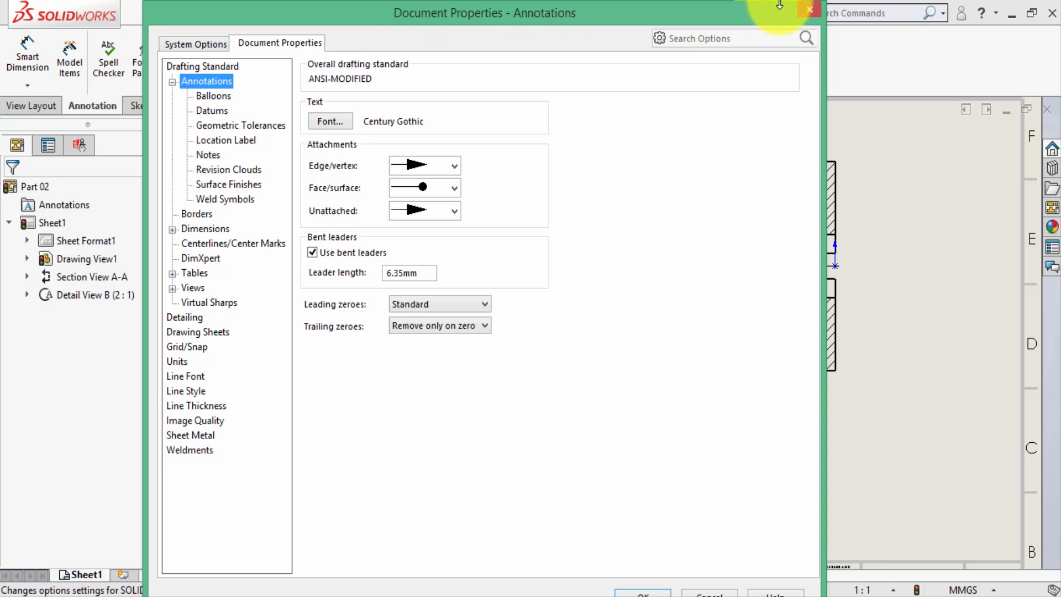
pyautogui.click(809, 9)
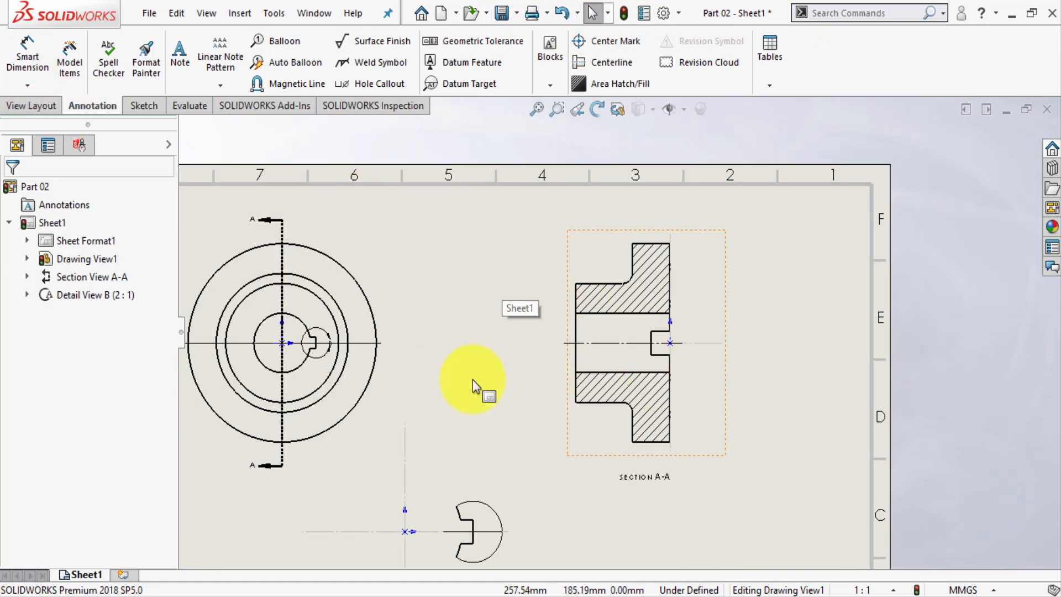
# Step: Dimension the overall width of section view A-A with Smart Dimension, placing the dimension above the view
pyautogui.click(21, 69)
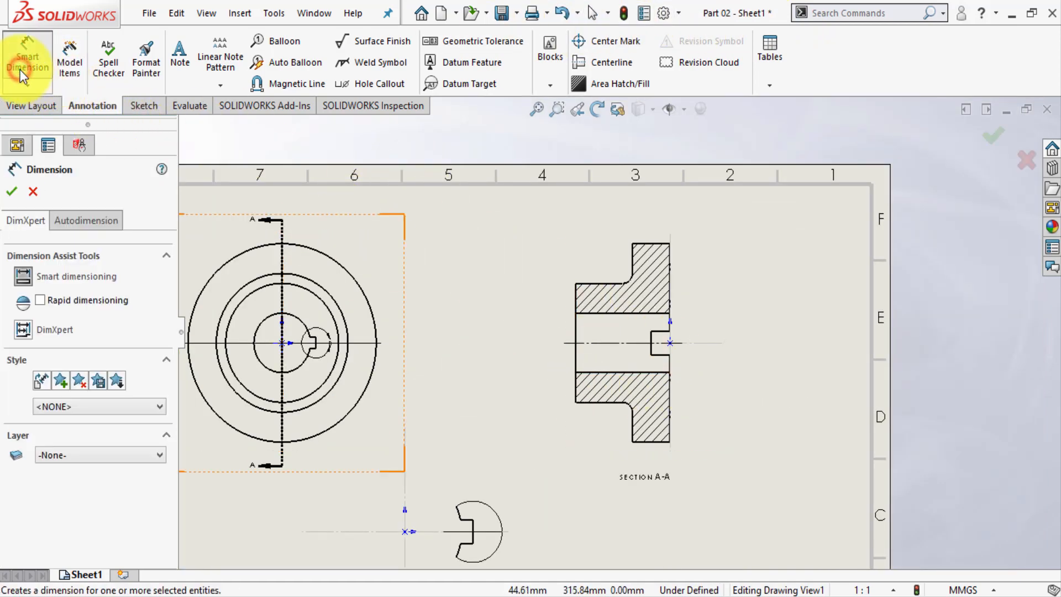
pyautogui.click(69, 277)
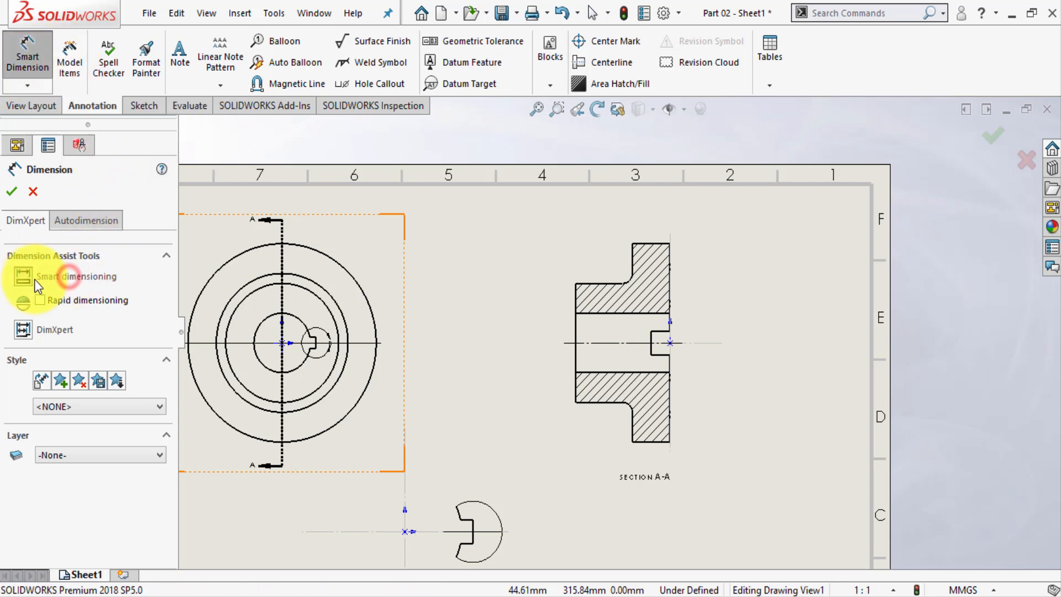
pyautogui.click(29, 276)
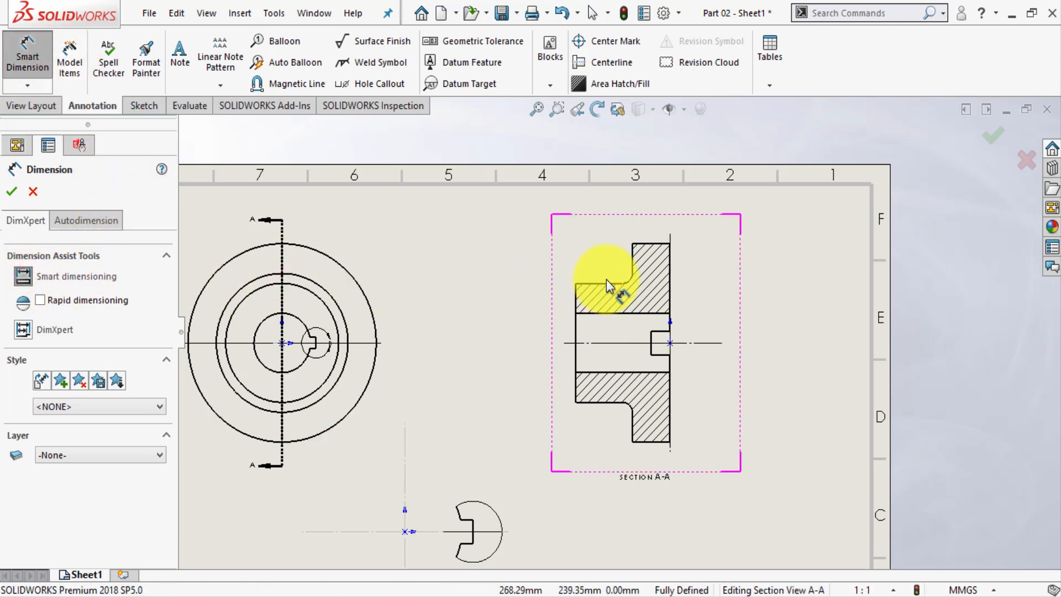
pyautogui.click(578, 284)
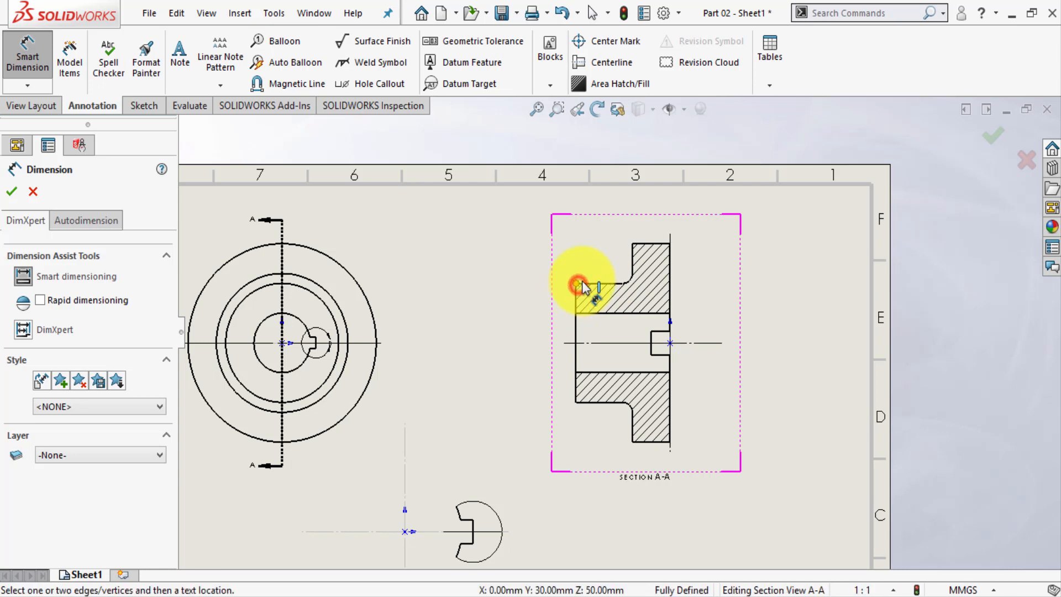
pyautogui.click(671, 244)
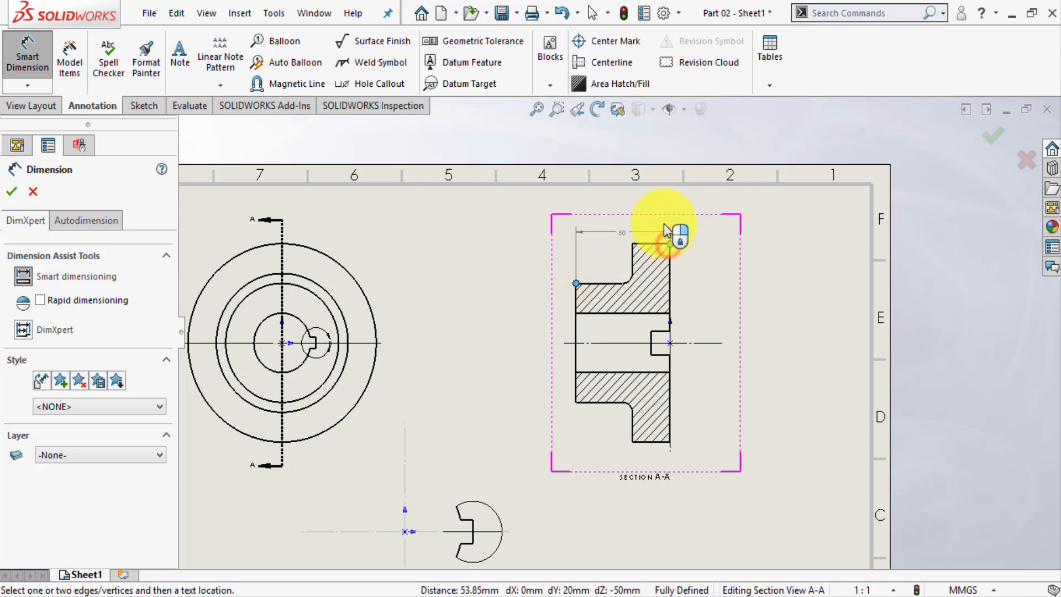
pyautogui.click(645, 224)
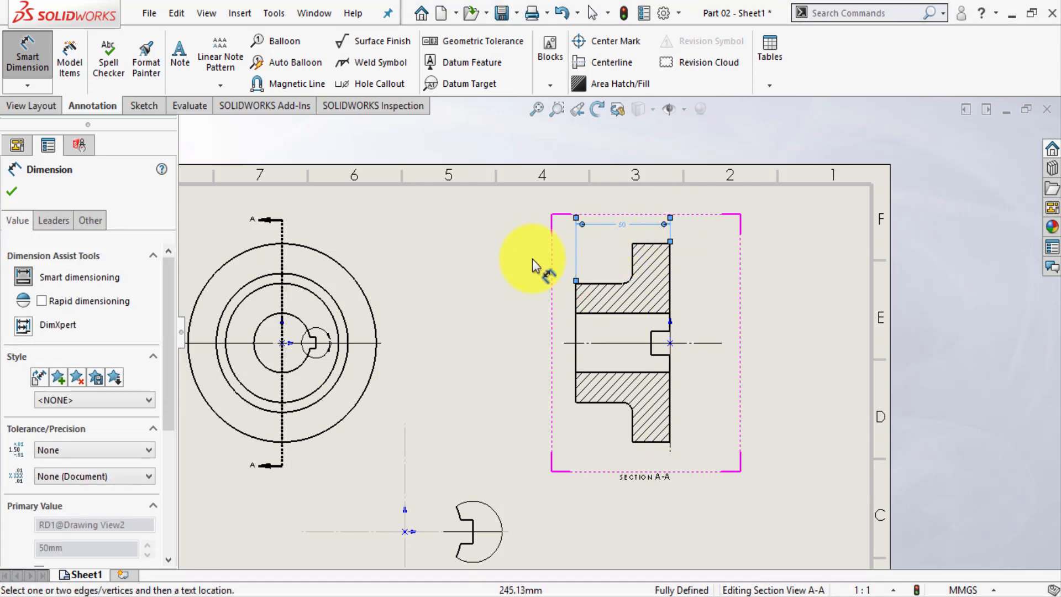
# Step: Dimension the hub's outer diameter in section view A-A, placing the dimension to the left of the hub
pyautogui.click(598, 284)
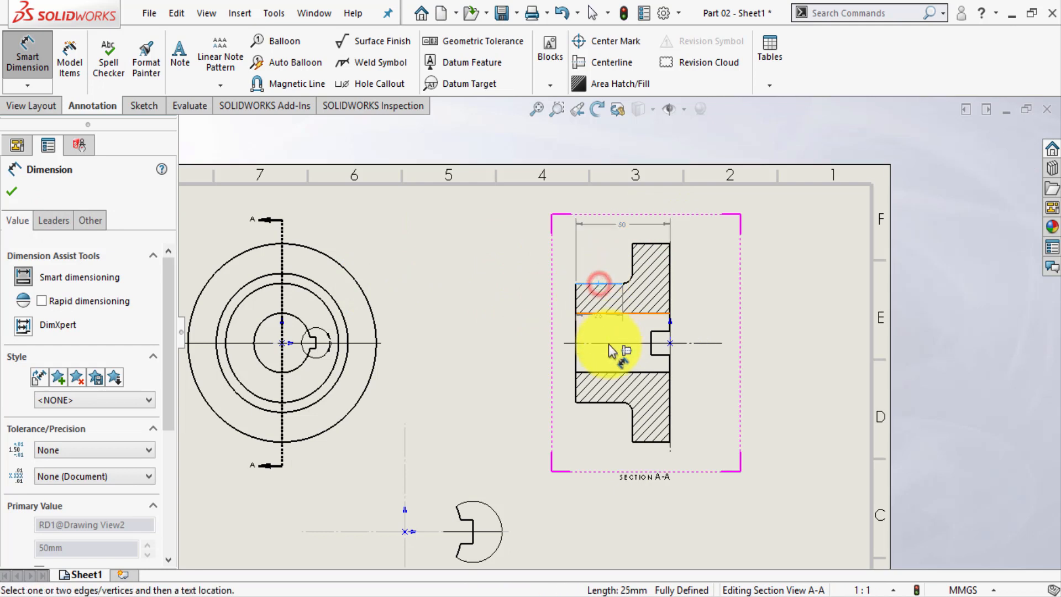
pyautogui.click(599, 401)
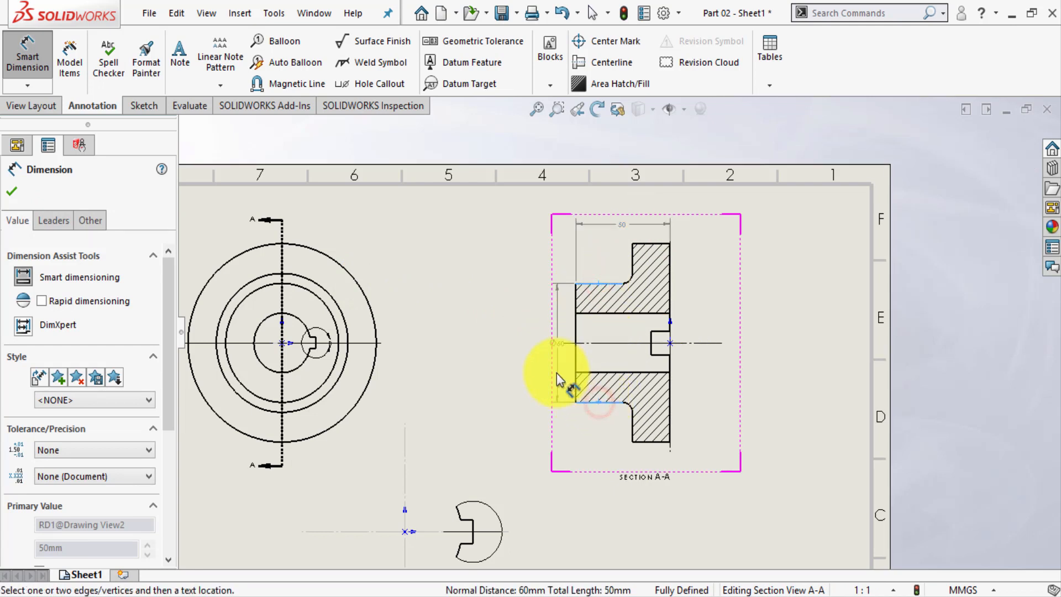
pyautogui.click(558, 343)
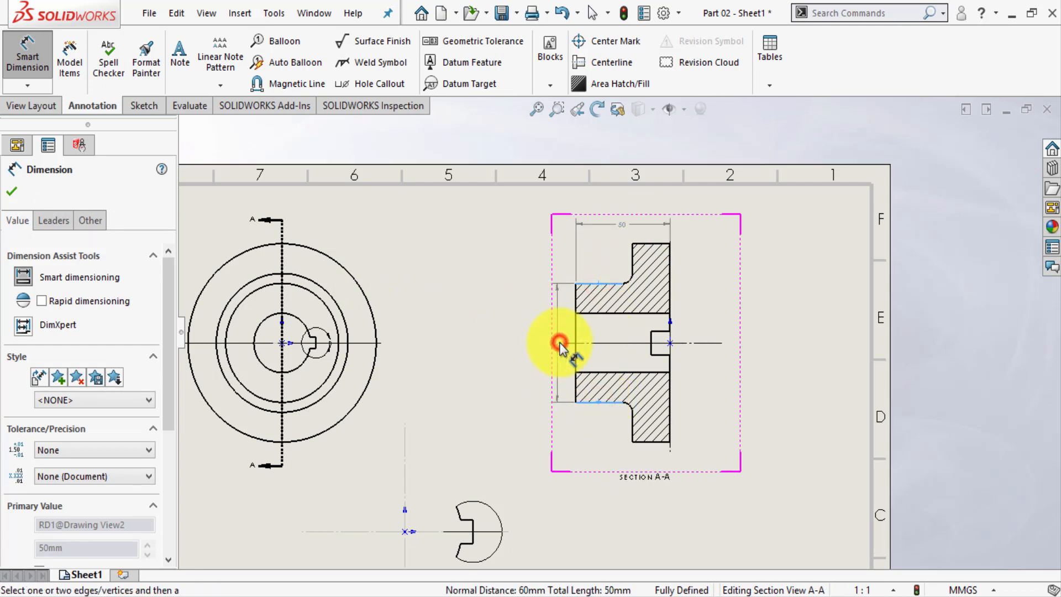
# Step: Dimension the keyway notch's length inside the notch and its height to the right of section view A-A
pyautogui.click(653, 332)
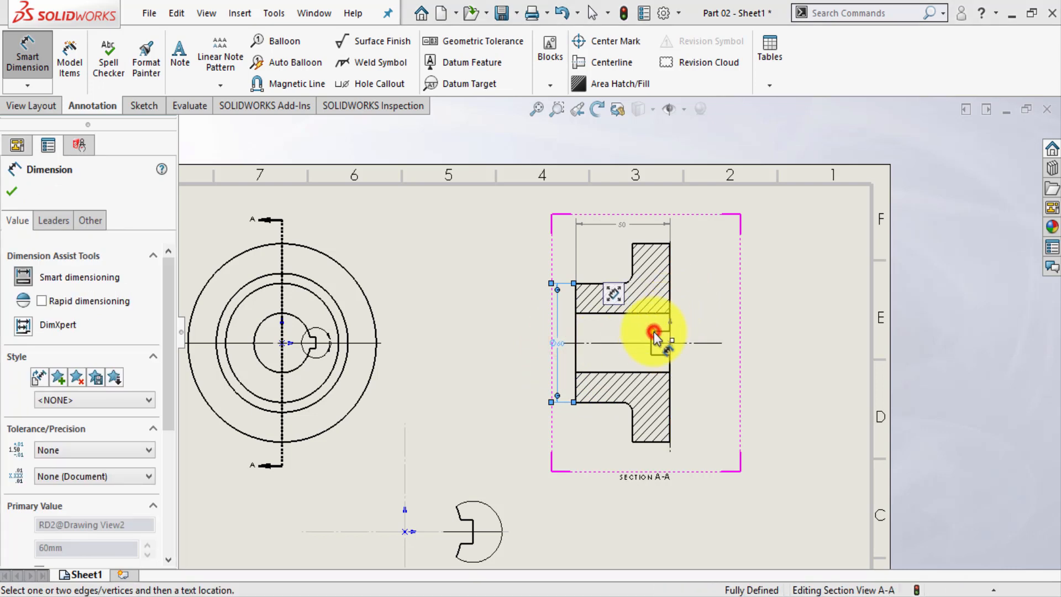
pyautogui.click(670, 332)
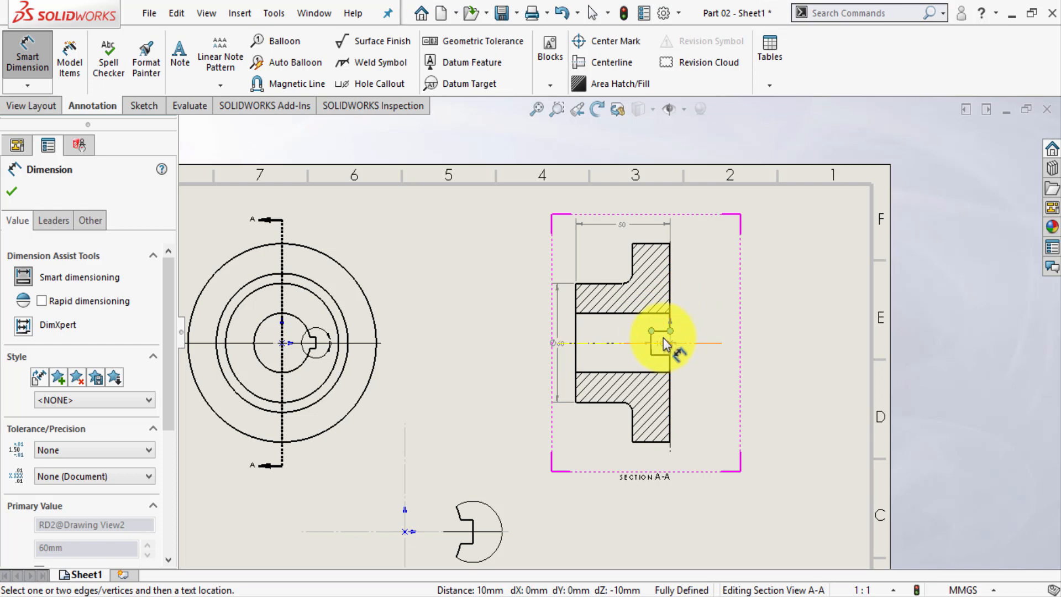
pyautogui.scroll(-2, 663, 337)
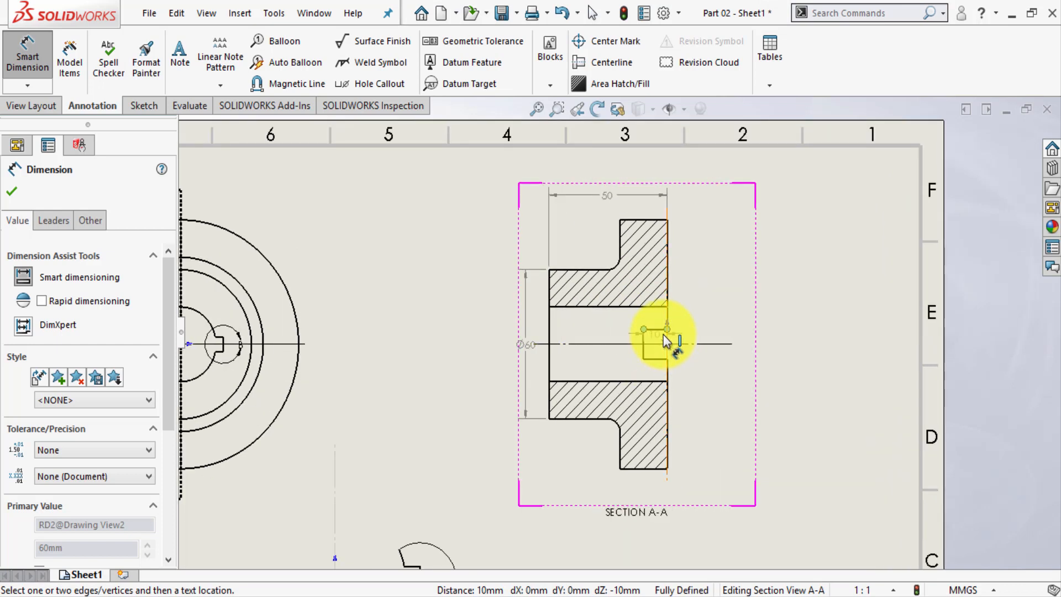
pyautogui.click(663, 340)
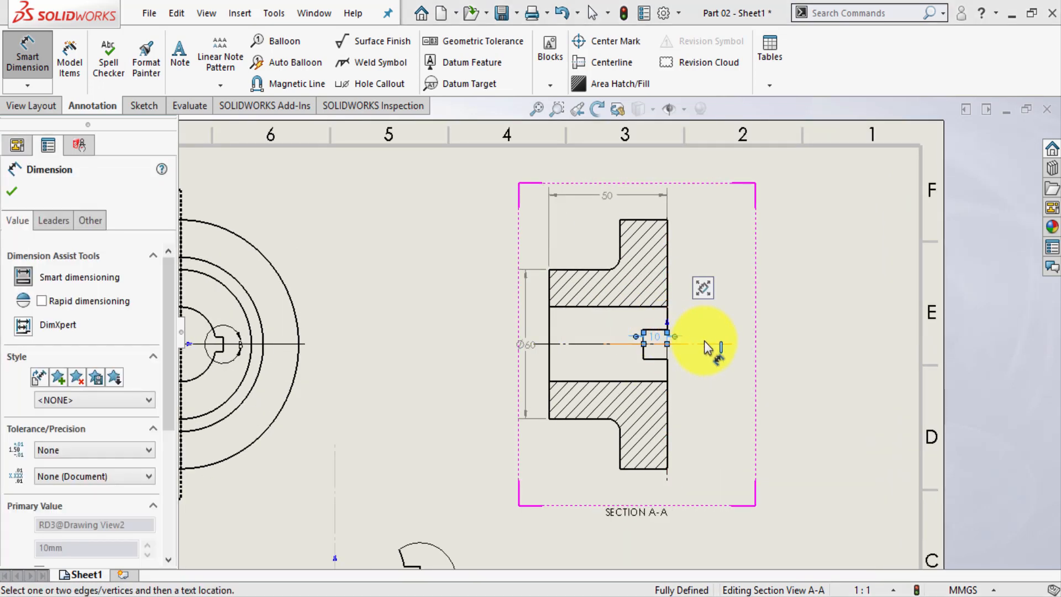
pyautogui.click(658, 332)
pyautogui.click(654, 358)
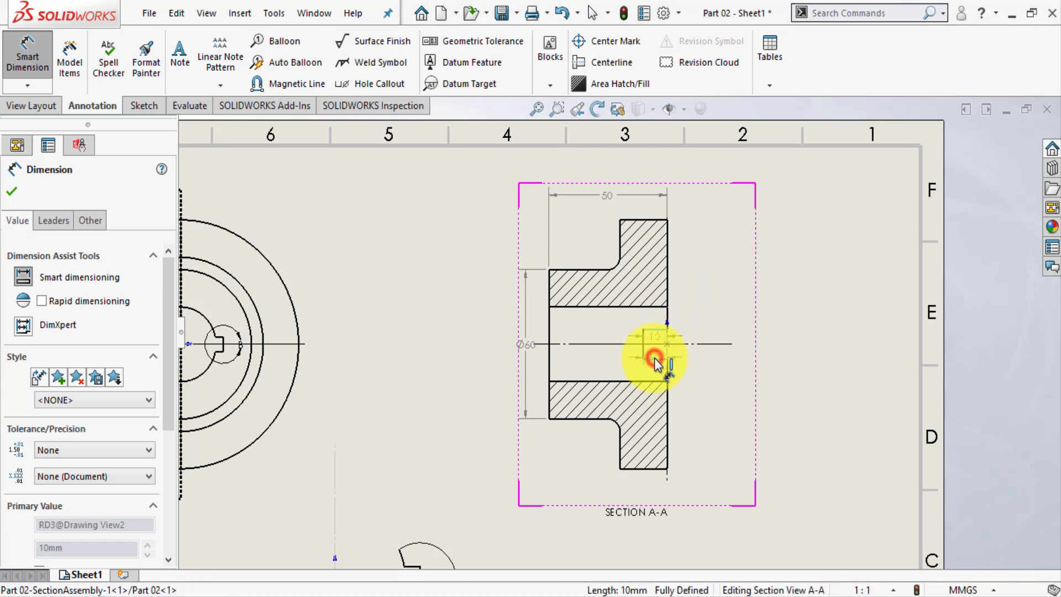
pyautogui.click(704, 343)
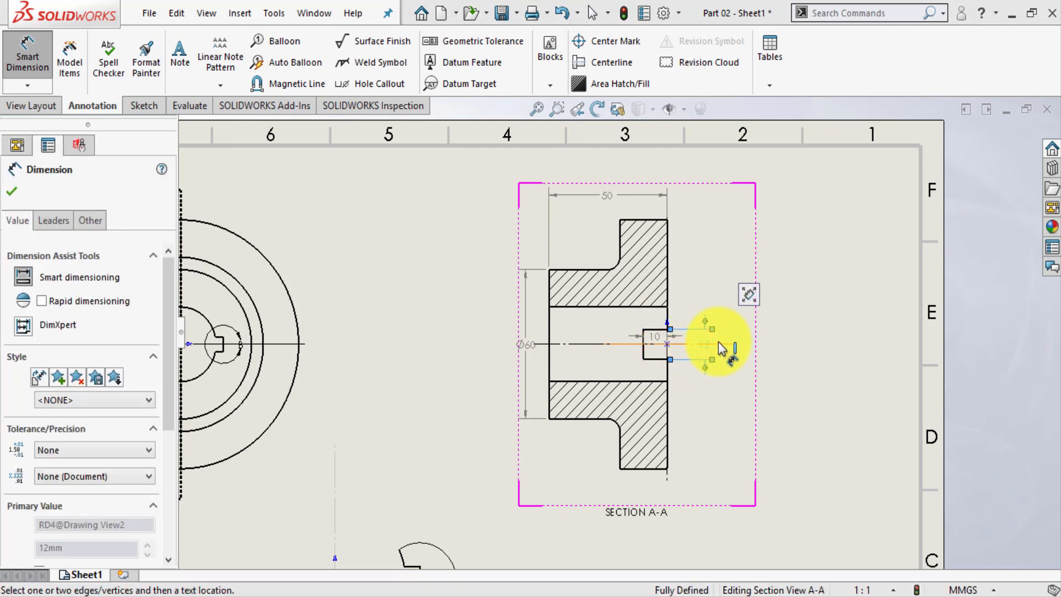
# Step: Dimension the bore diameter in section view A-A, placing it to the right of the notch height dimension
pyautogui.click(657, 307)
pyautogui.click(652, 381)
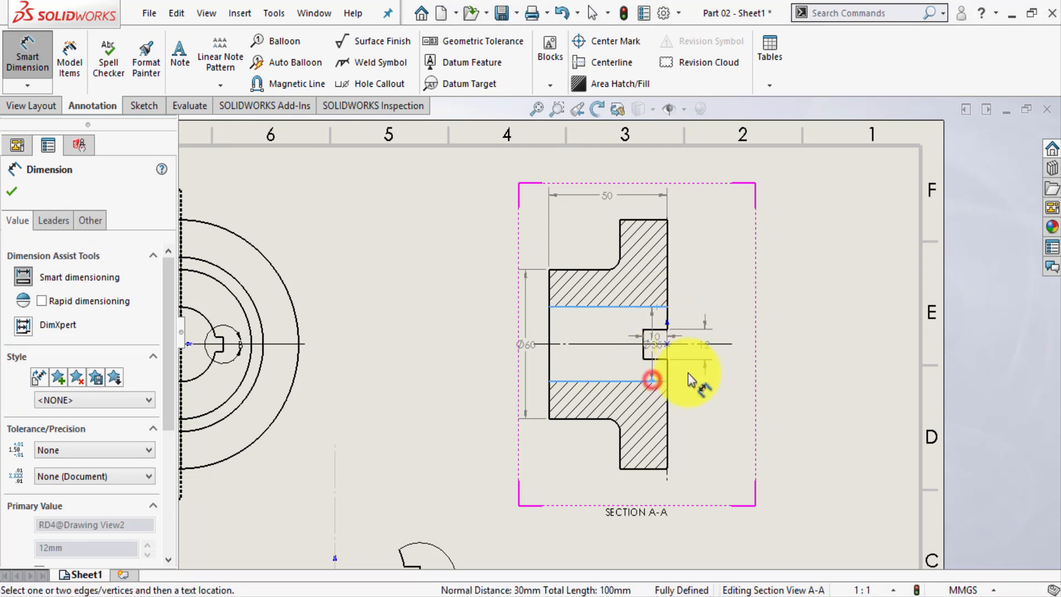
pyautogui.click(730, 360)
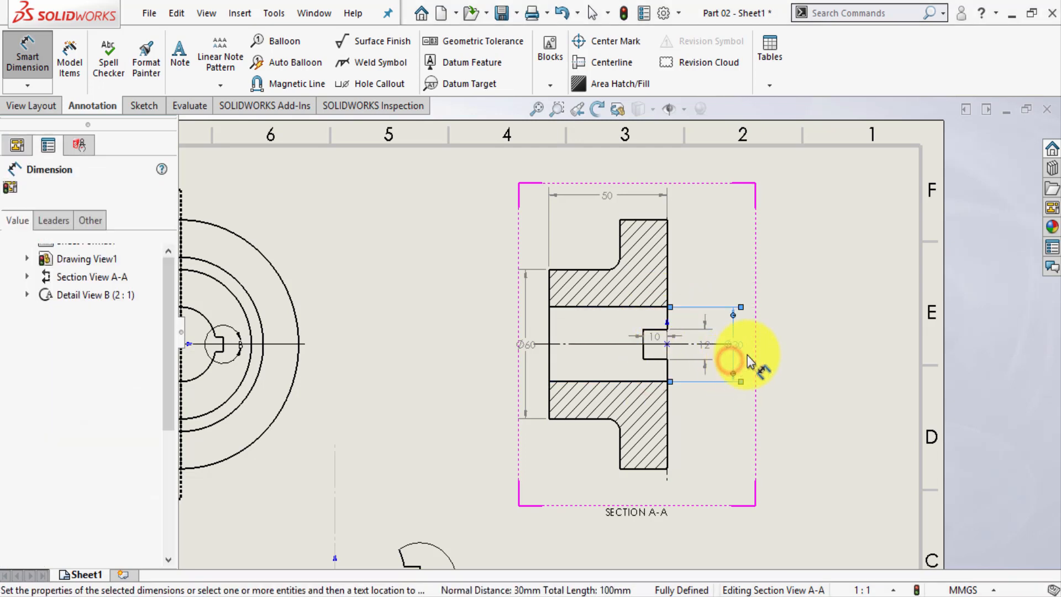
# Step: Dimension the flange's outer diameter in section view A-A, placing it outside the bore diameter dimension
pyautogui.scroll(-1, 748, 355)
pyautogui.scroll(-1, 747, 348)
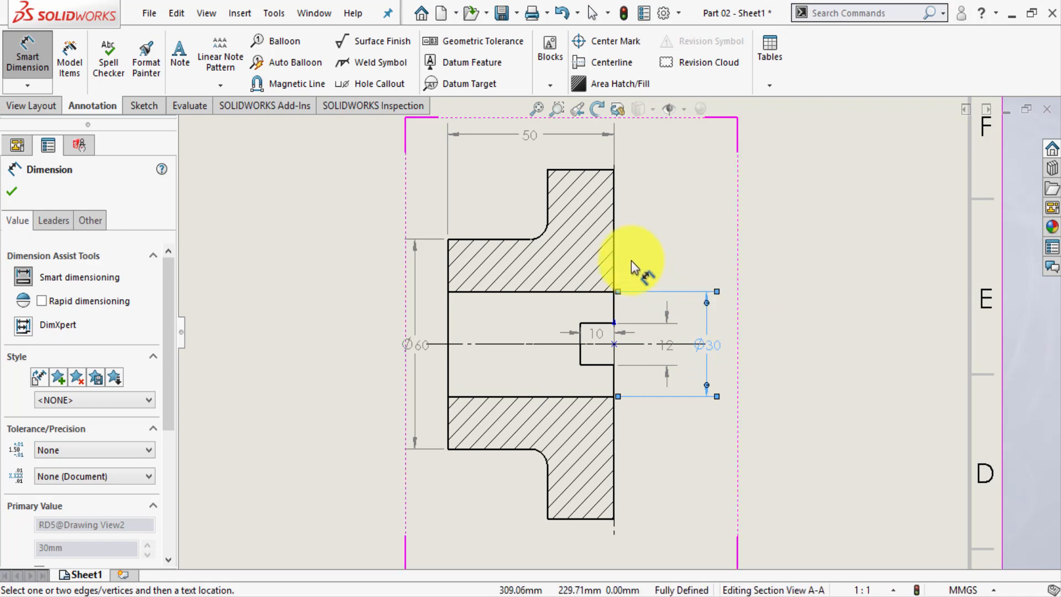
pyautogui.click(597, 171)
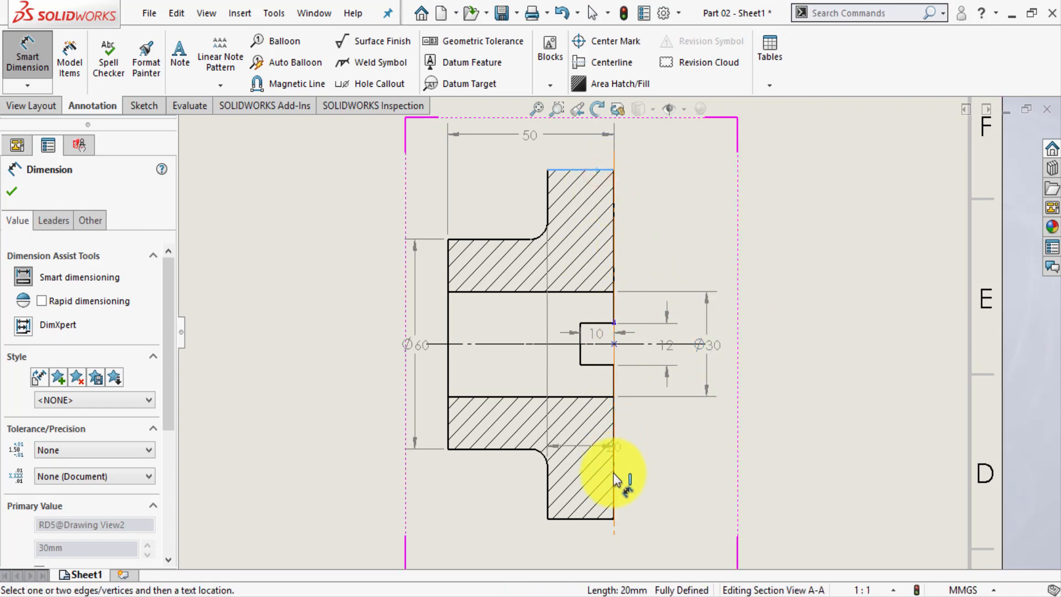
pyautogui.click(588, 518)
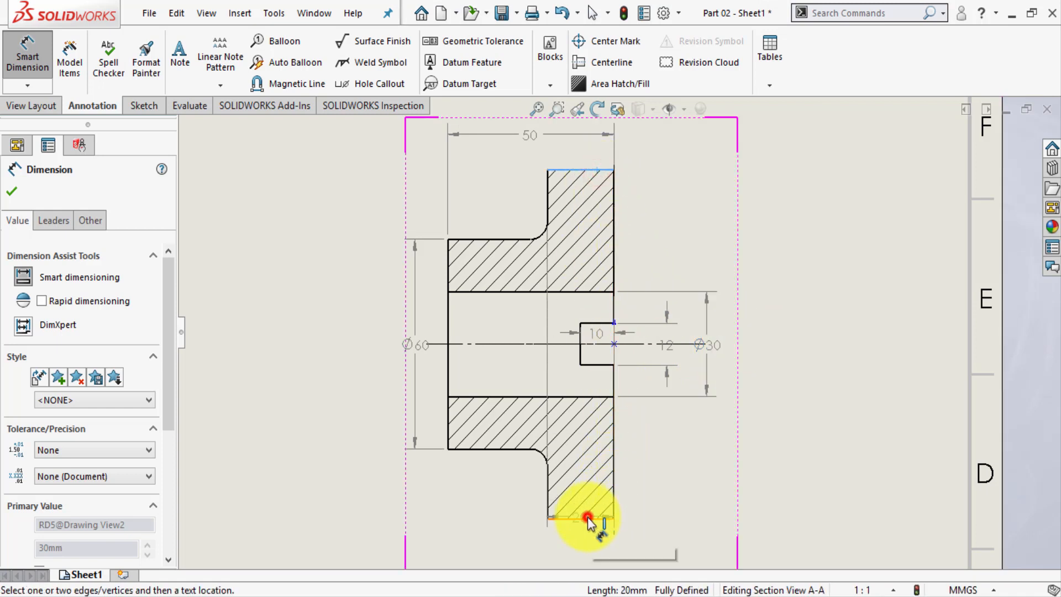
pyautogui.click(747, 336)
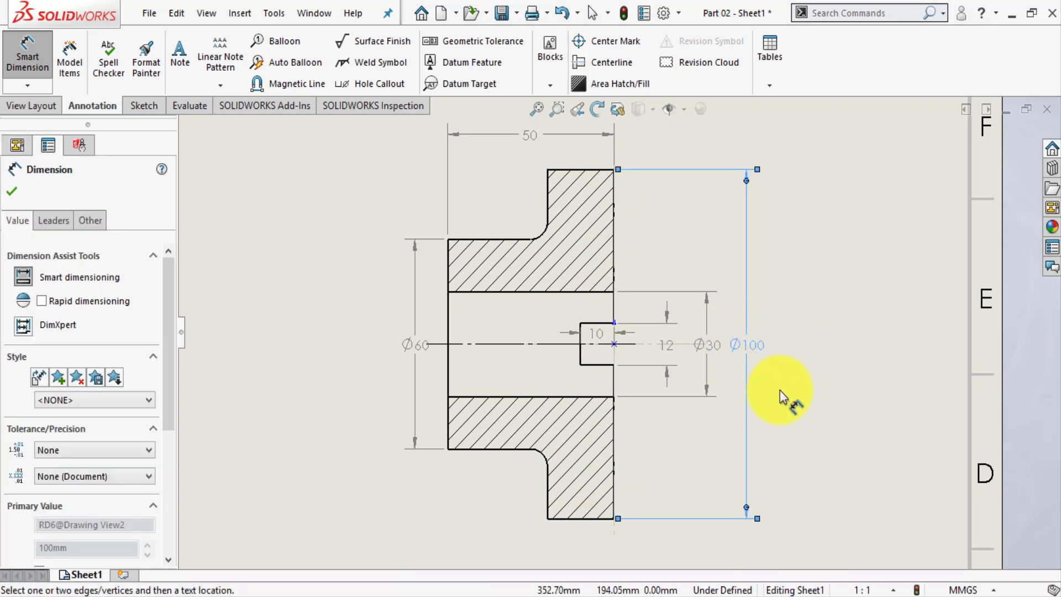
# Step: Dimension the flange thickness between the flange and the overall width dimension, making it a driven dimension
pyautogui.click(549, 177)
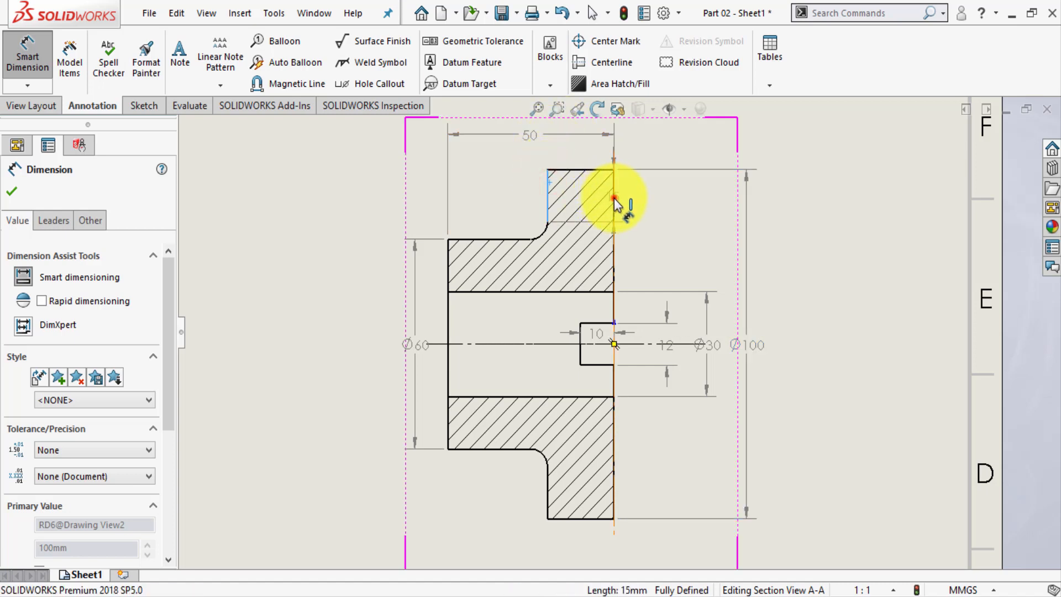
pyautogui.click(615, 200)
pyautogui.click(605, 158)
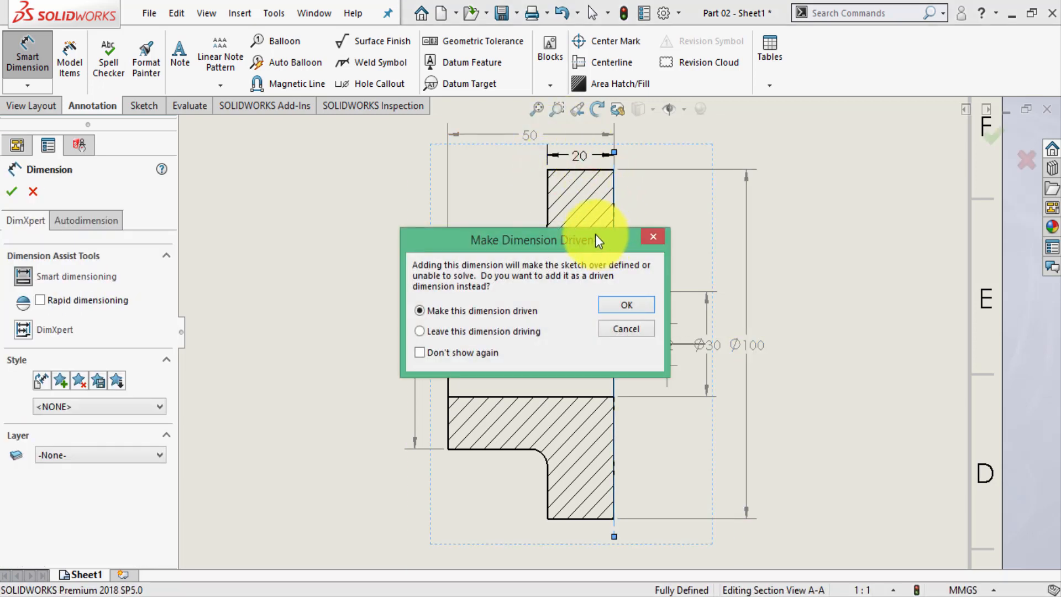
pyautogui.click(626, 307)
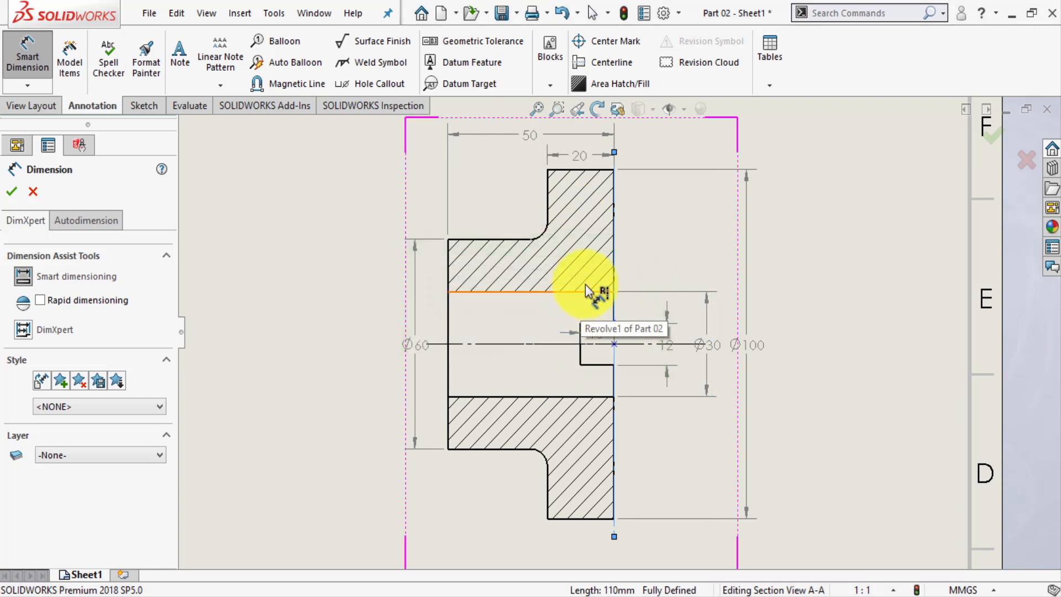
# Step: Add a radius dimension to the lower fillet between hub and flange in section view A-A, with its text below the hub
pyautogui.scroll(-2, 650, 257)
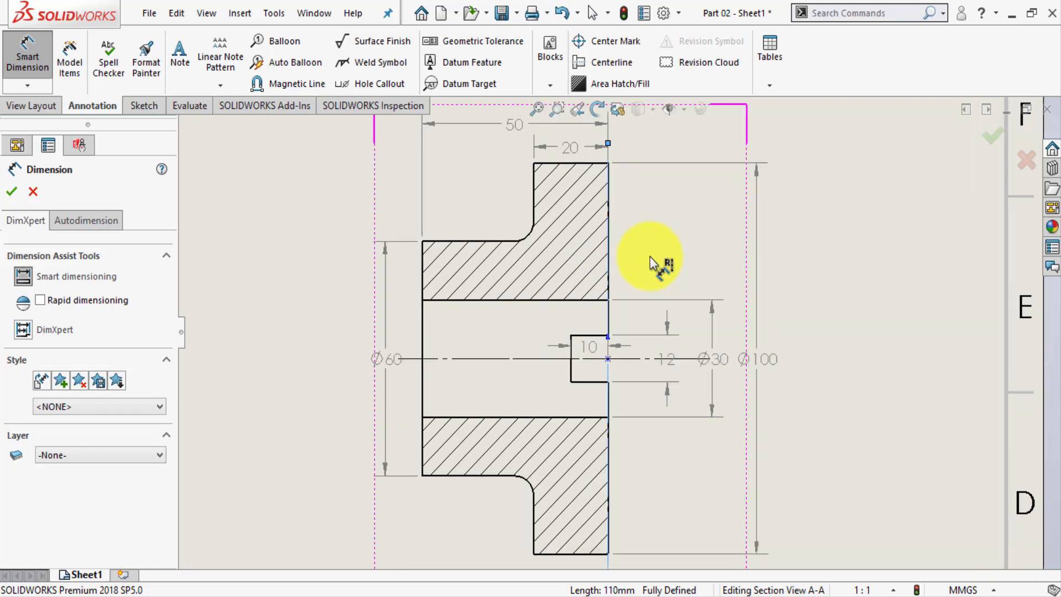
pyautogui.scroll(4, 647, 312)
pyautogui.click(719, 364)
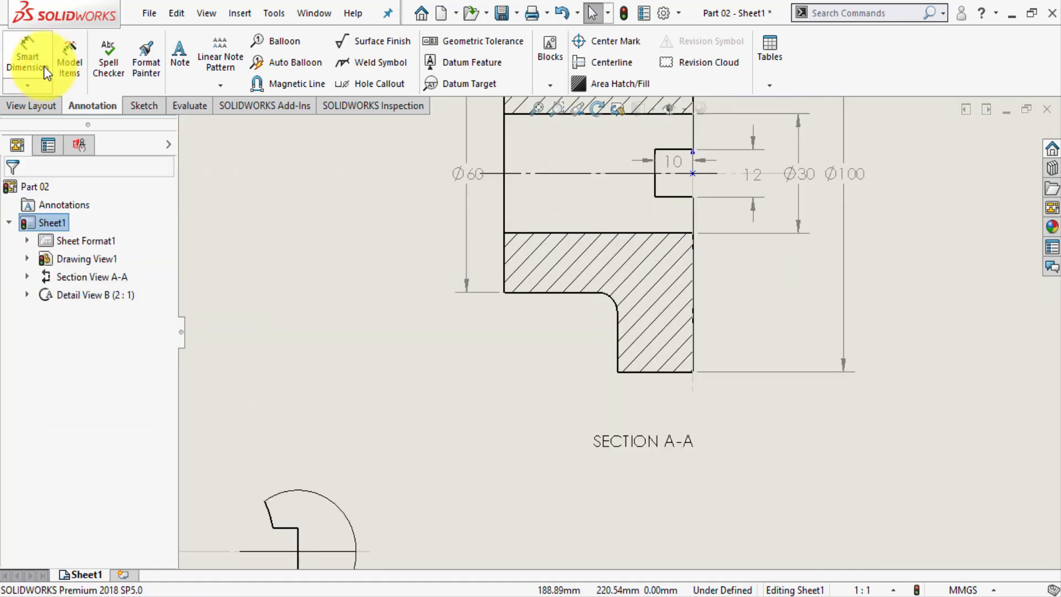
pyautogui.click(38, 65)
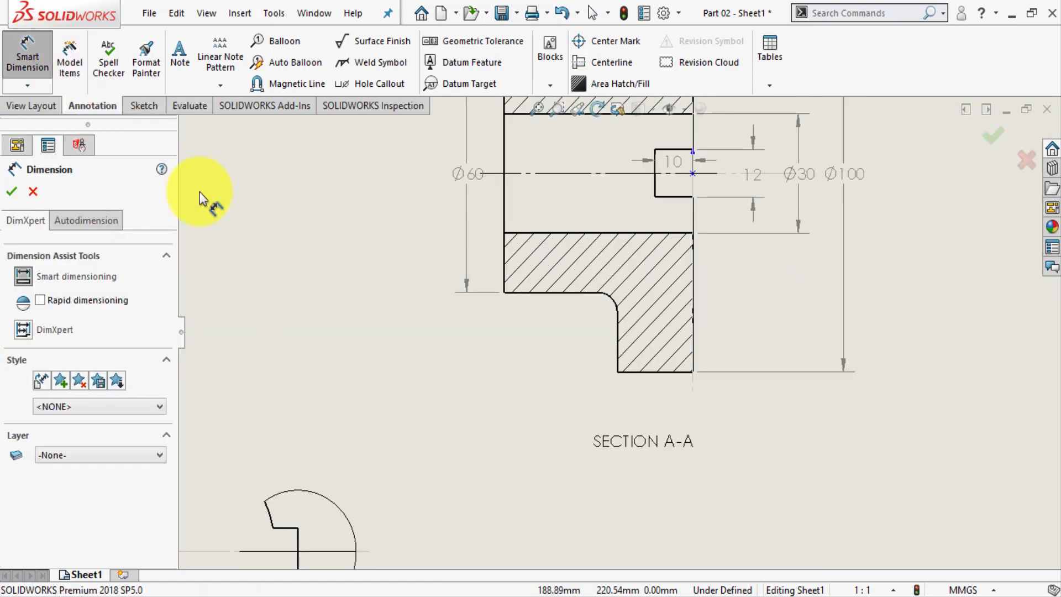
pyautogui.click(23, 276)
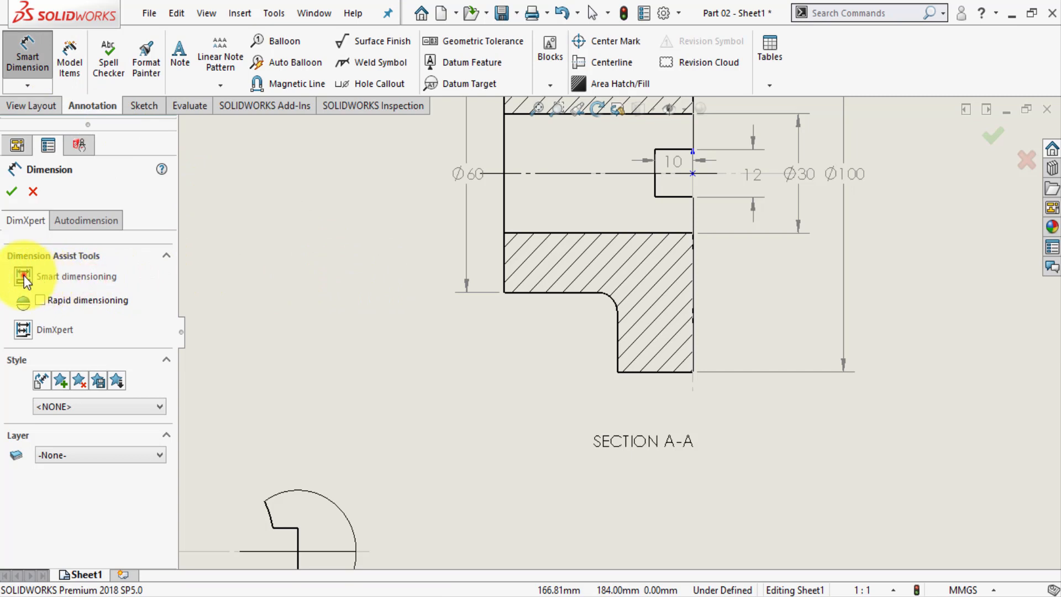
pyautogui.click(612, 300)
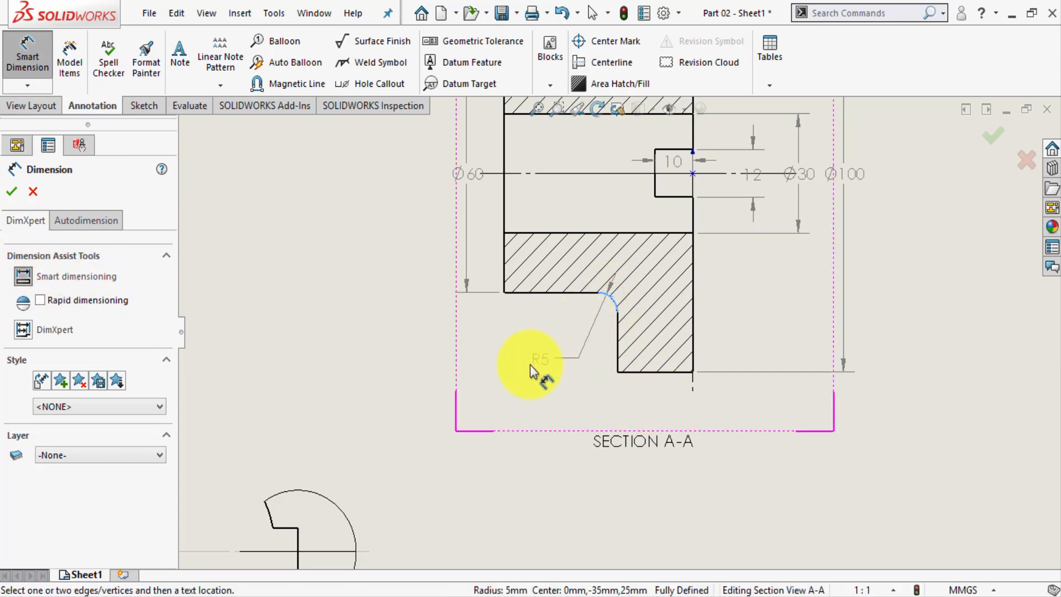
pyautogui.click(509, 369)
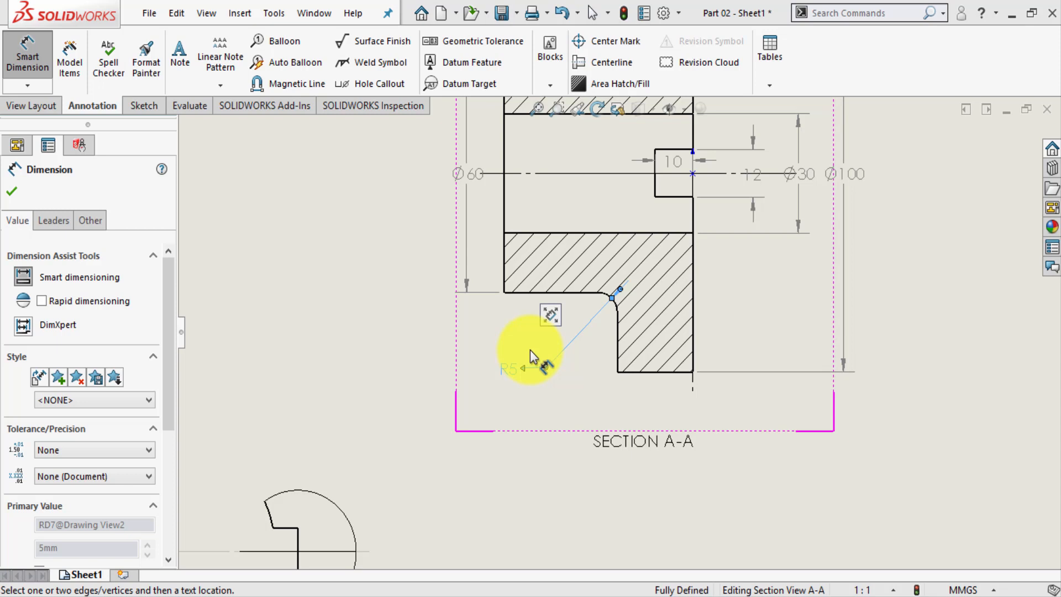
# Step: Flip the fillet radius dimension's arrow so it points at the arc from the text side
pyautogui.click(601, 474)
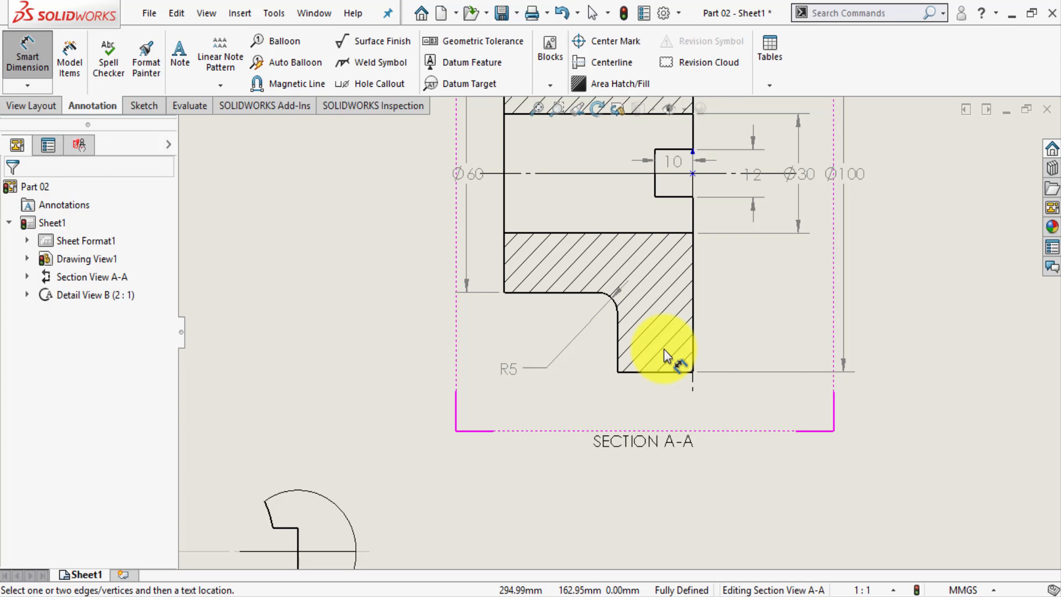
pyautogui.click(617, 292)
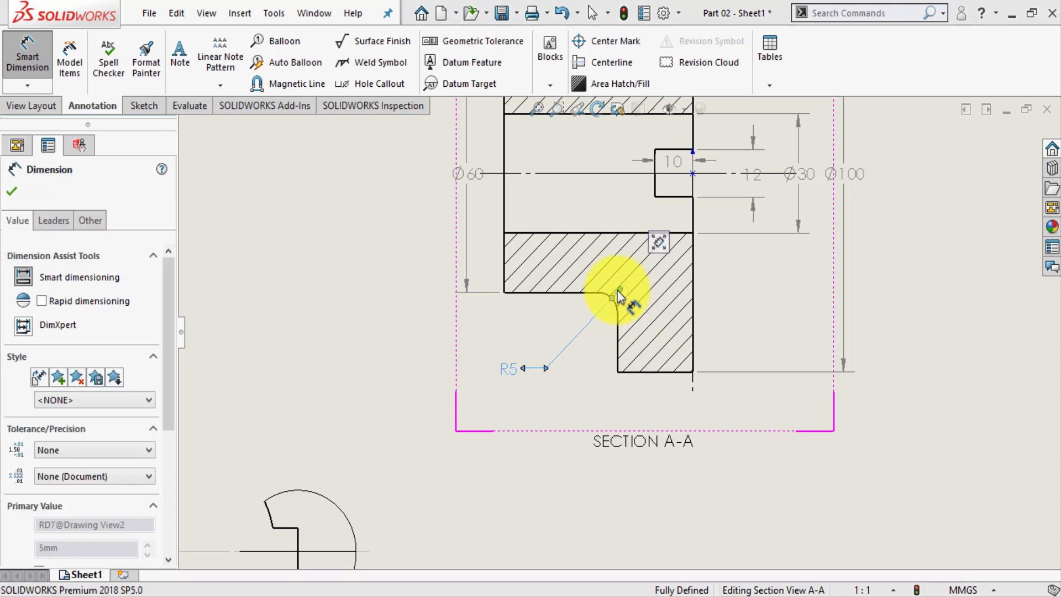
pyautogui.click(619, 291)
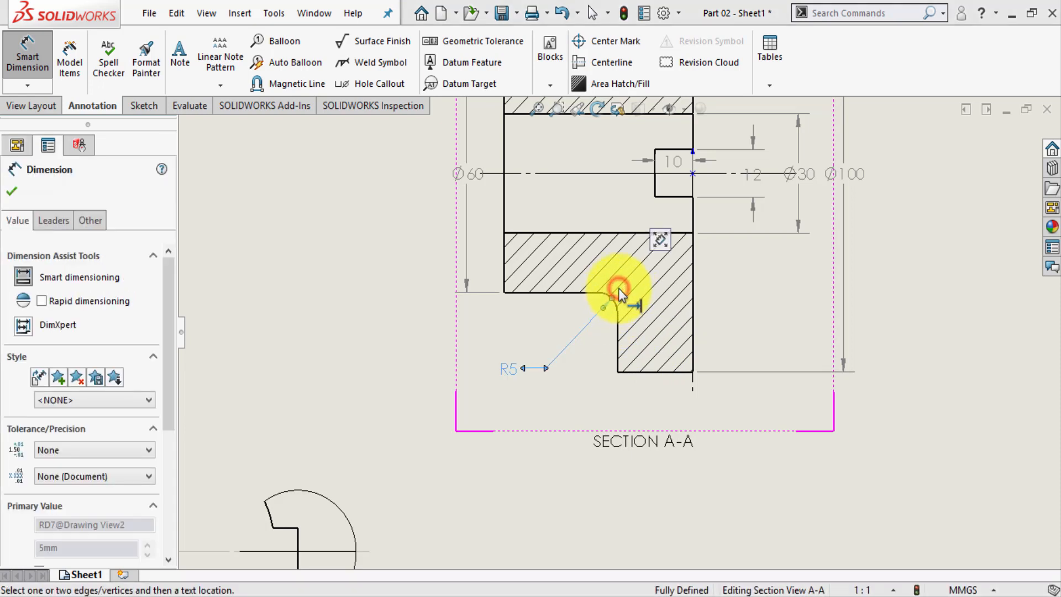
pyautogui.click(595, 357)
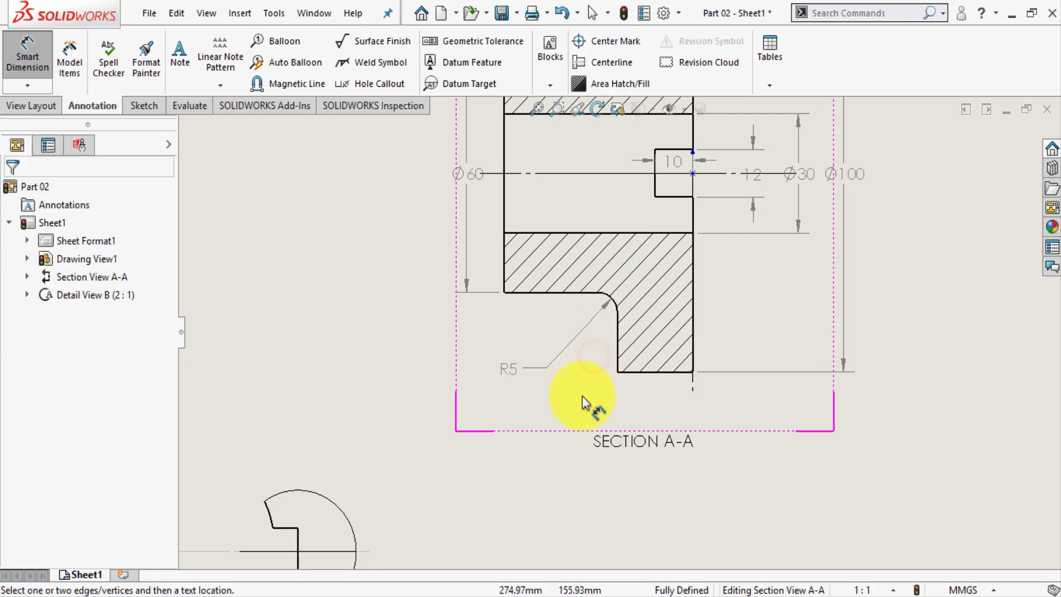
# Step: Dimension the keyway width between its two horizontal edges in Detail View B, placing it to the right of the keyway
pyautogui.scroll(-2, 534, 464)
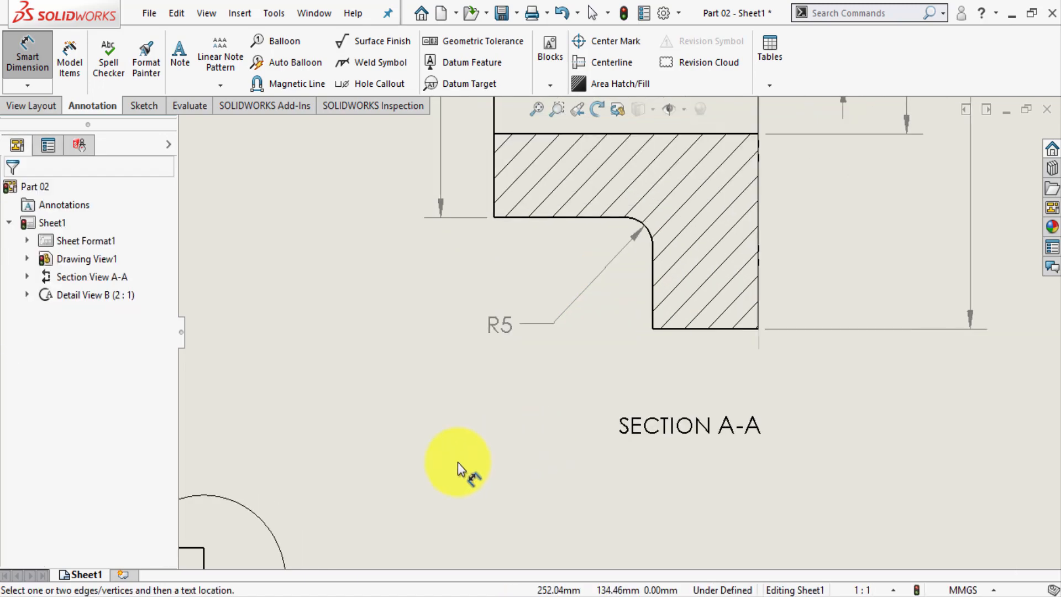
pyautogui.scroll(5, 457, 462)
pyautogui.scroll(-3, 557, 422)
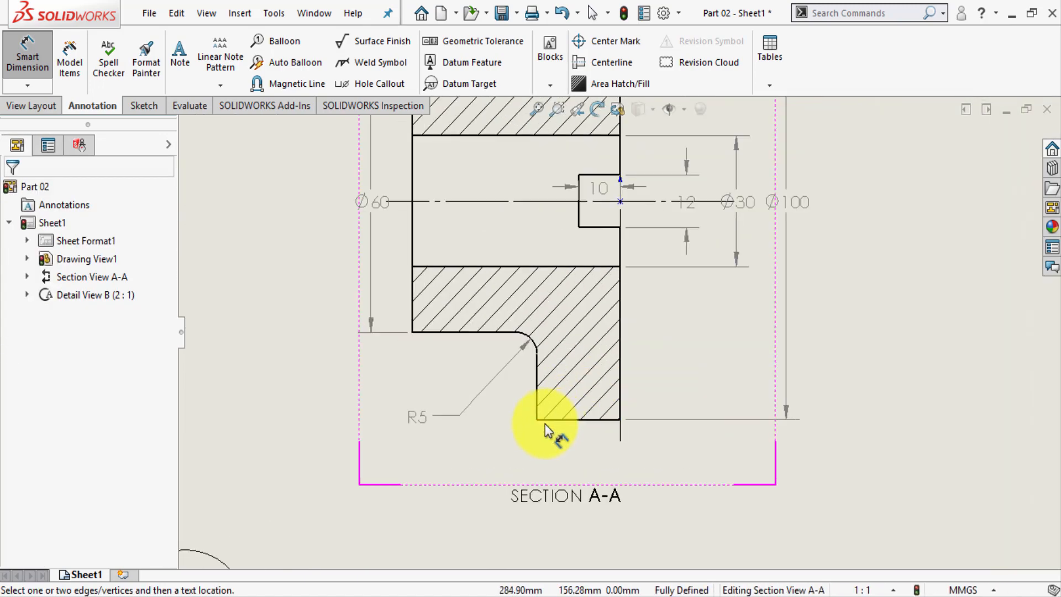
pyautogui.scroll(4, 549, 422)
pyautogui.scroll(-2, 538, 433)
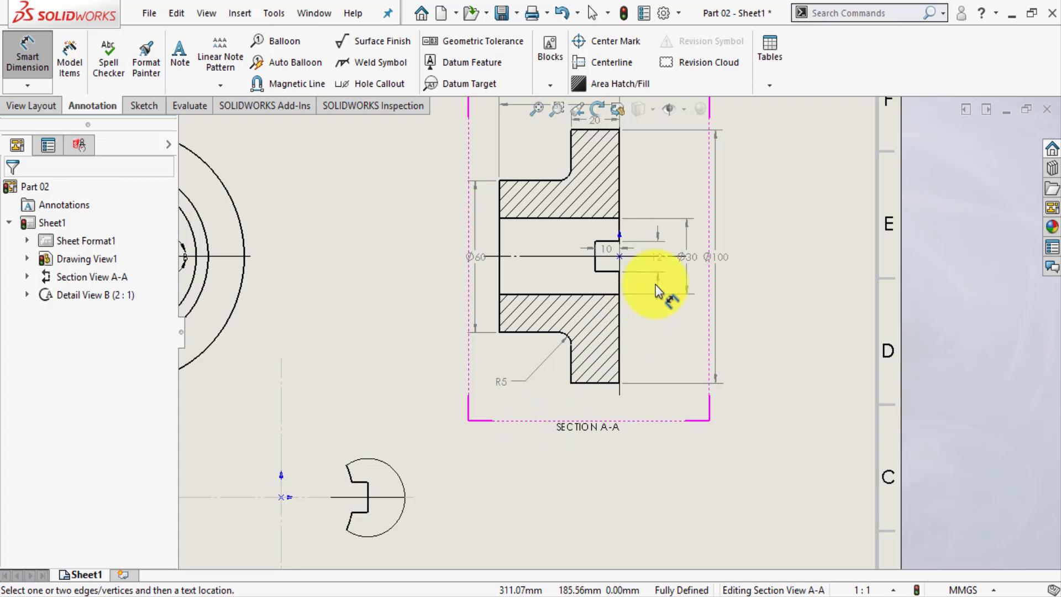
pyautogui.scroll(3, 549, 243)
pyautogui.scroll(-3, 487, 431)
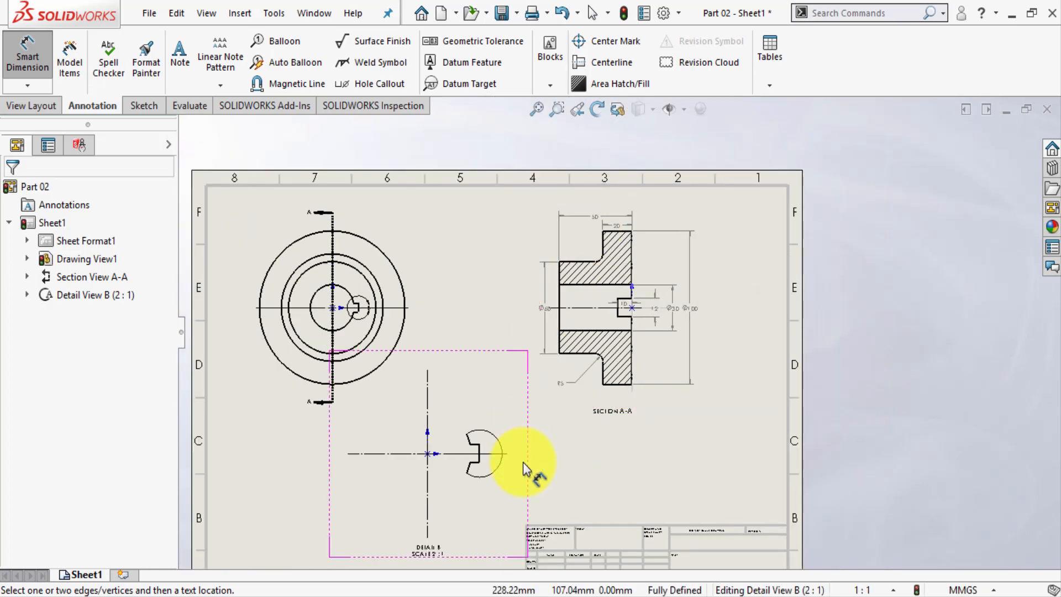
pyautogui.click(482, 397)
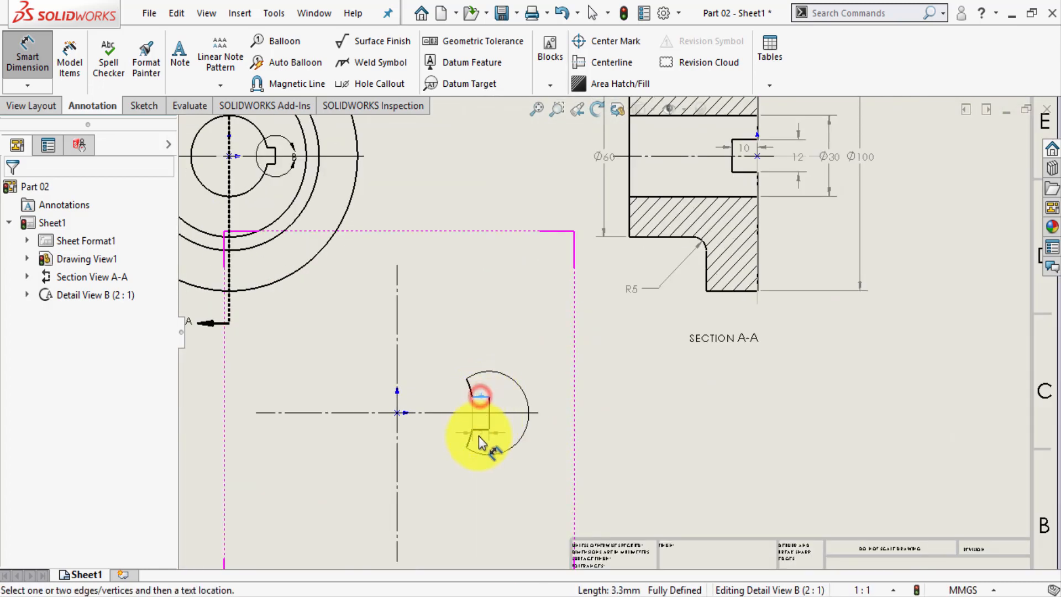
pyautogui.click(481, 430)
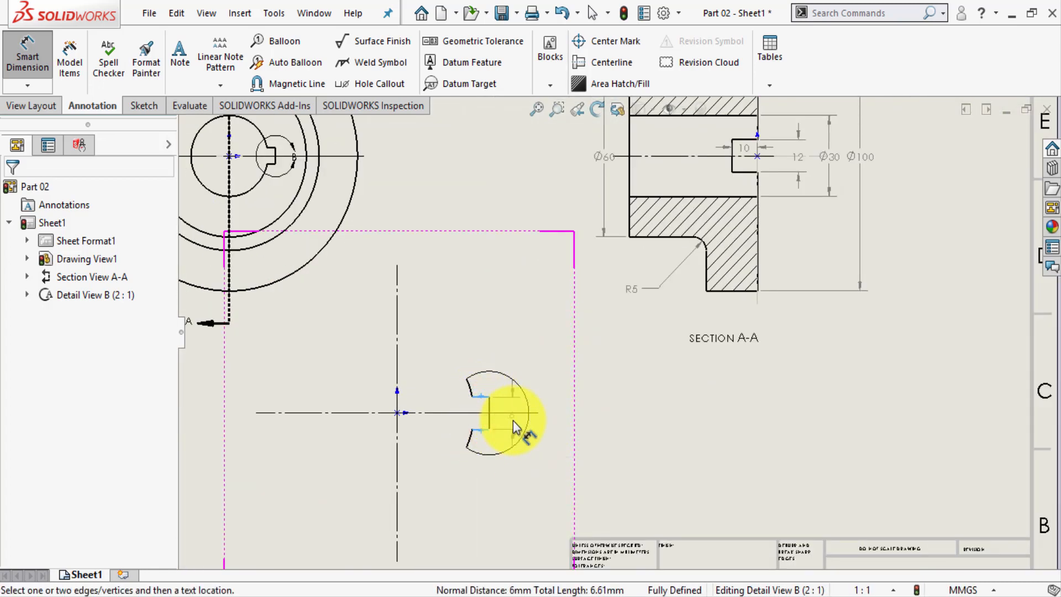
pyautogui.click(511, 368)
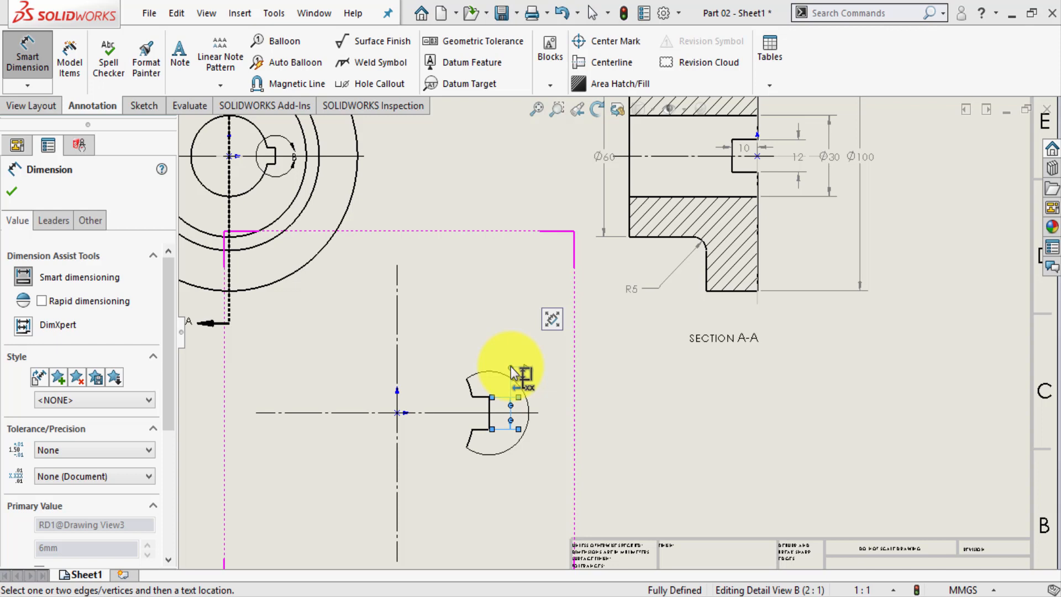
# Step: Dimension the keyway depth along its upper horizontal edge in Detail View B, placing the text above and left of the keyway
pyautogui.click(489, 396)
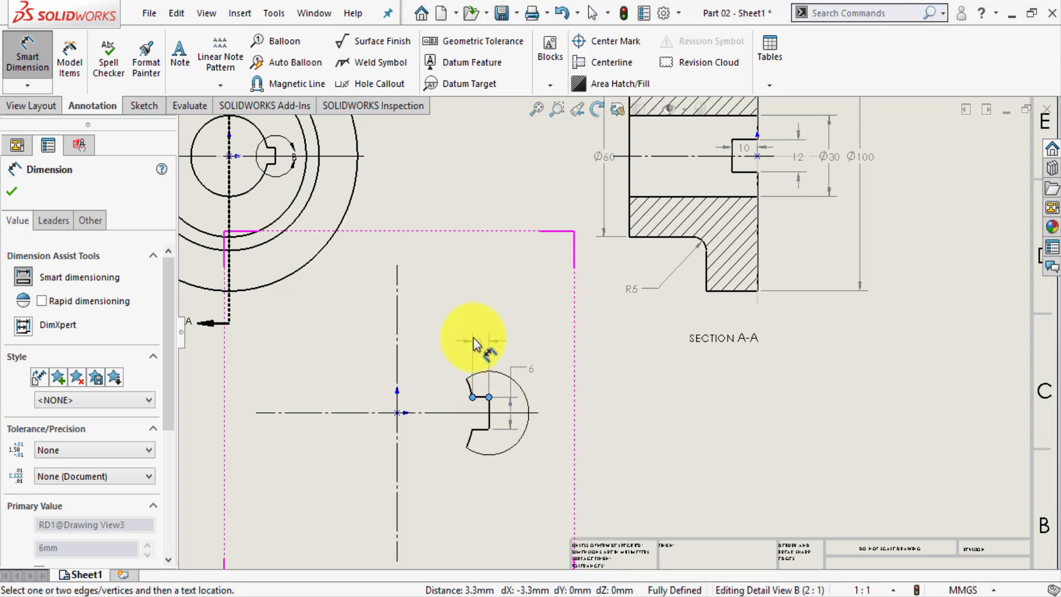
pyautogui.click(440, 355)
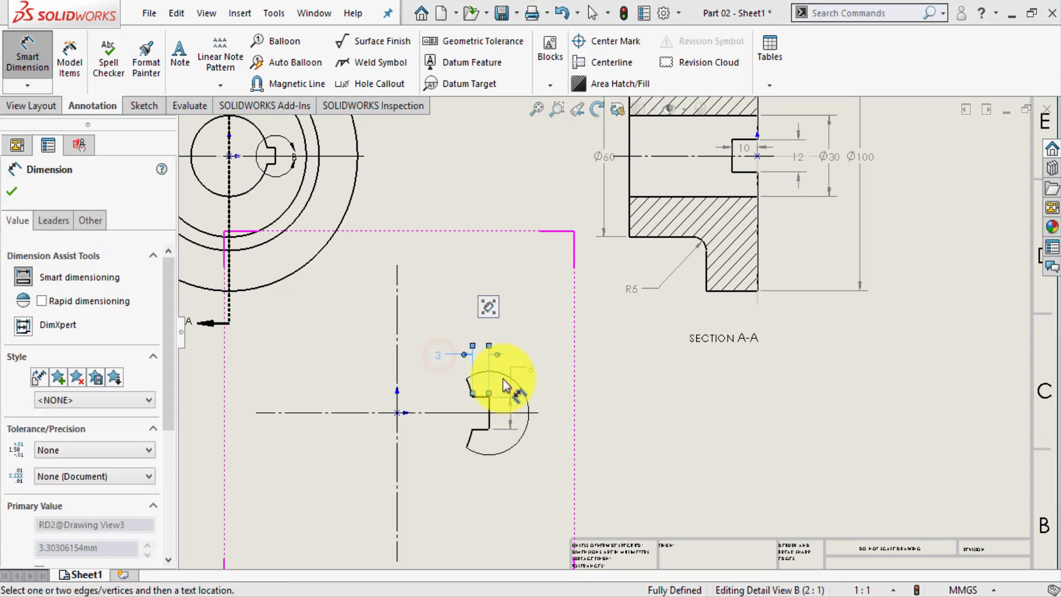
pyautogui.click(535, 340)
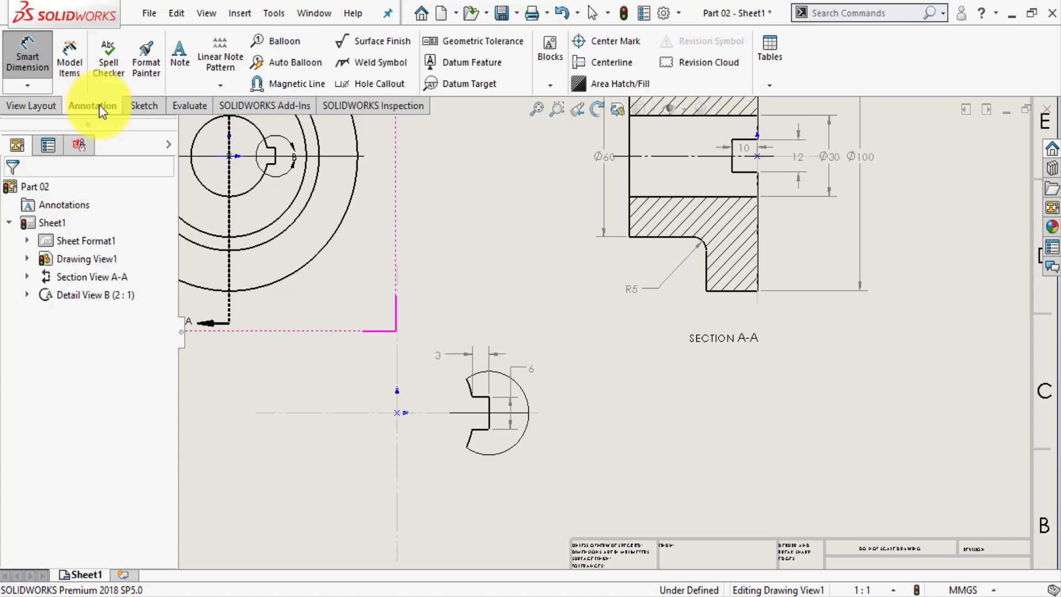
# Step: Add a hole callout to the central bore circle in the front view, with its text at the flange's lower right
pyautogui.click(354, 85)
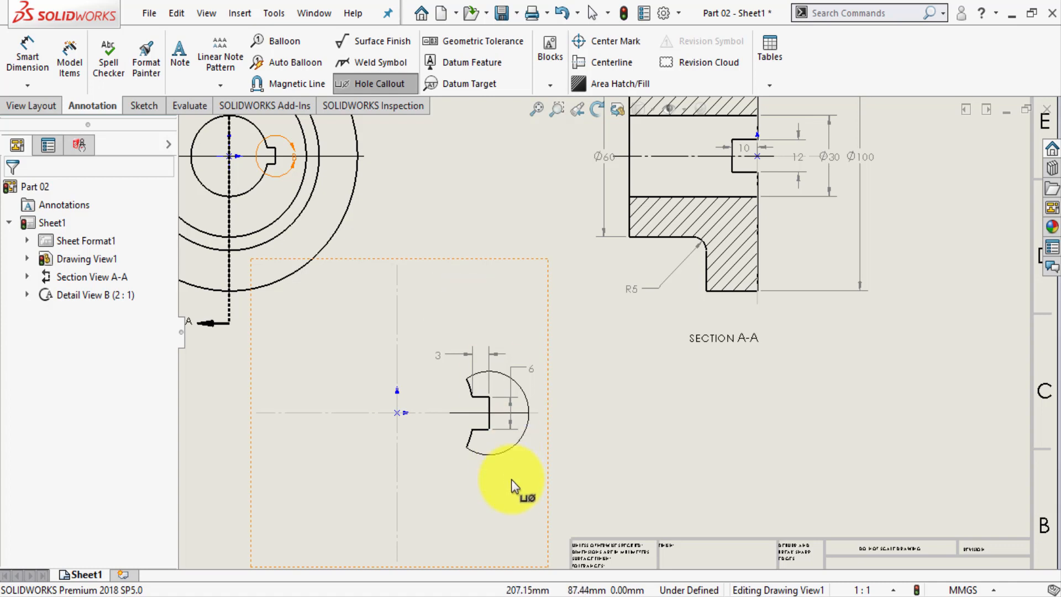
pyautogui.click(512, 447)
pyautogui.scroll(-2, 514, 449)
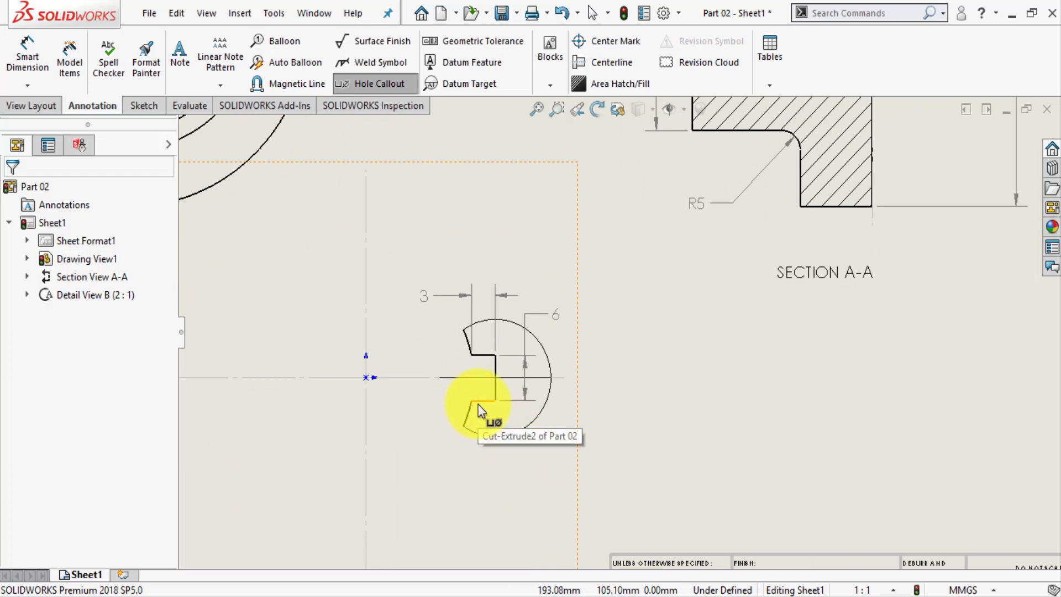
pyautogui.scroll(6, 641, 451)
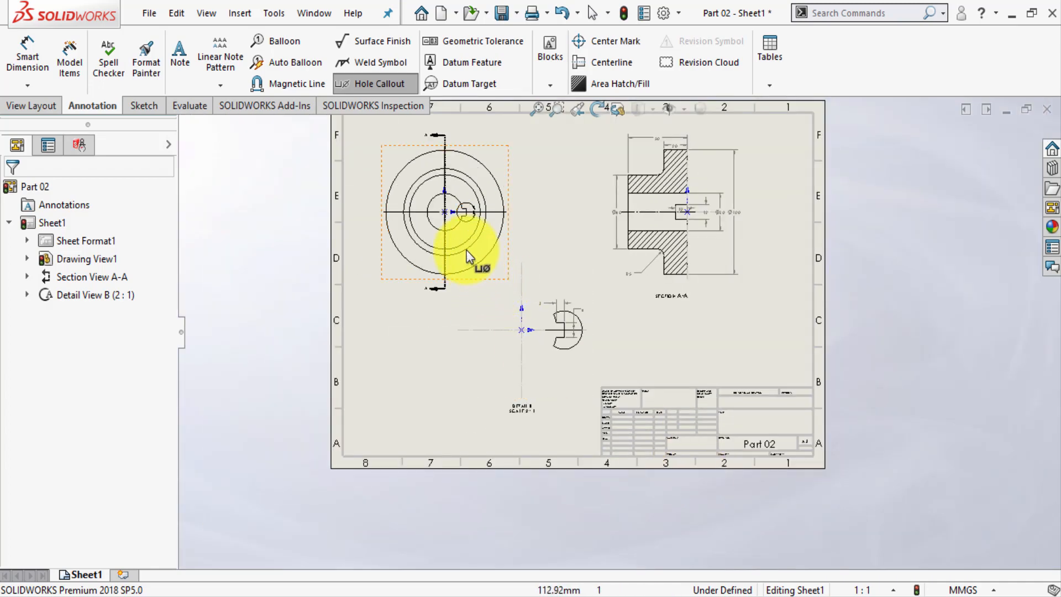
pyautogui.scroll(-1, 473, 240)
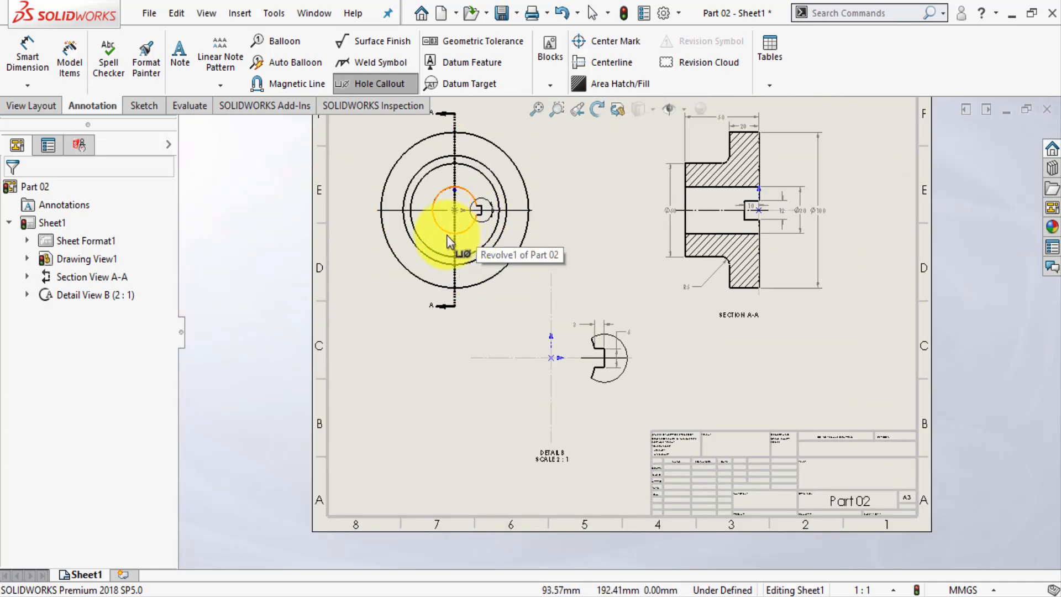
pyautogui.click(462, 233)
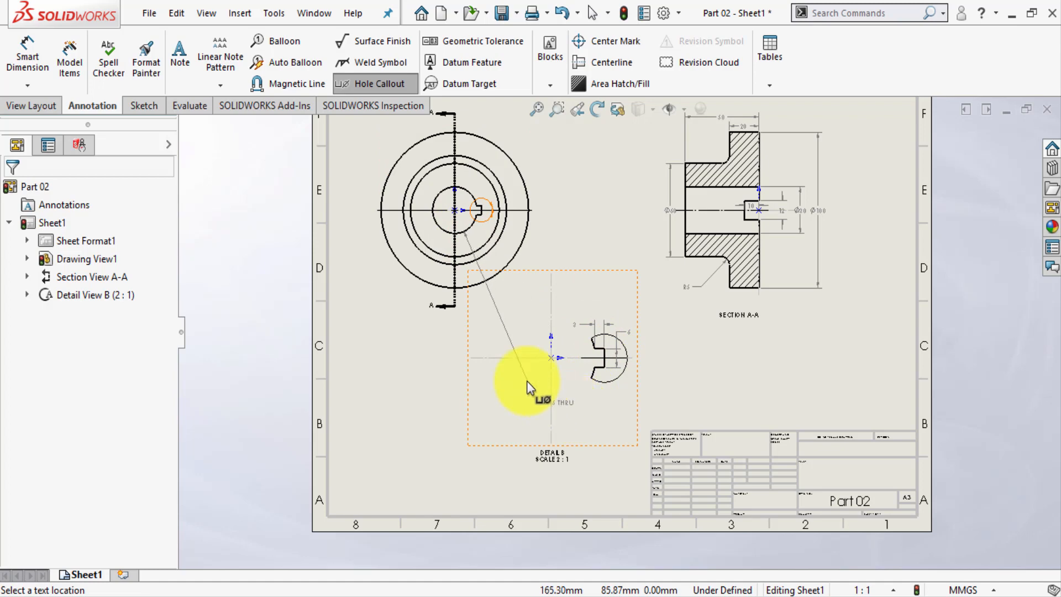
pyautogui.scroll(-5, 520, 254)
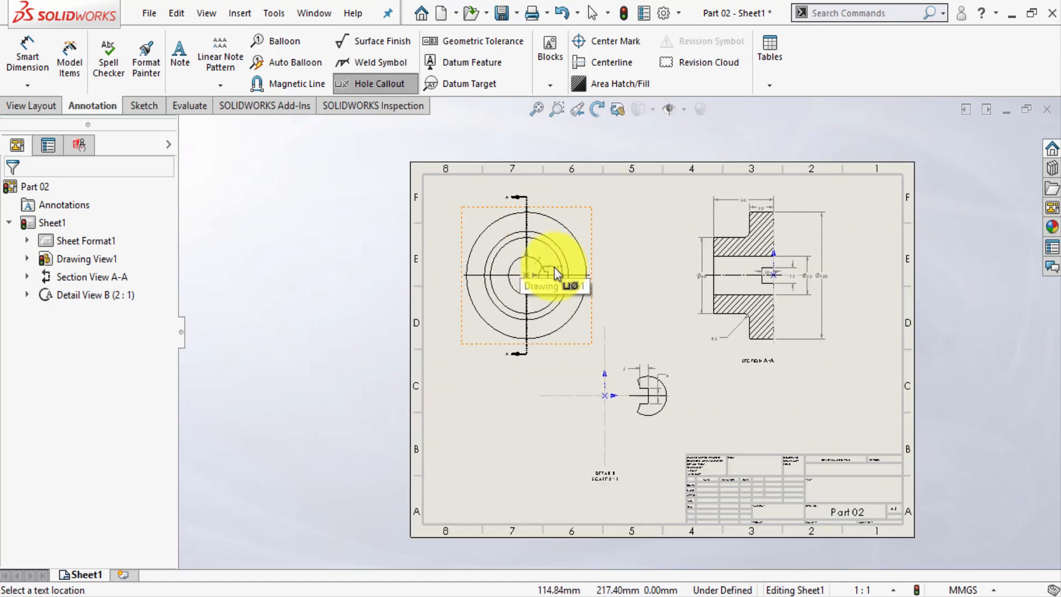
pyautogui.click(579, 360)
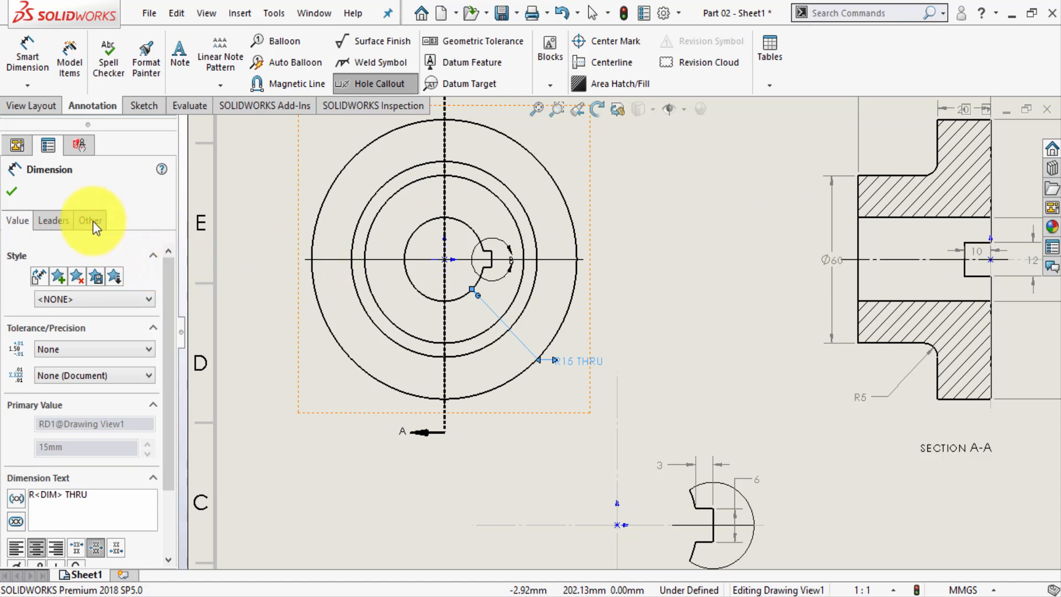
pyautogui.click(20, 192)
# Step: Save the drawing to the Desktop as Part 02.SLDDRW
pyautogui.press('f')
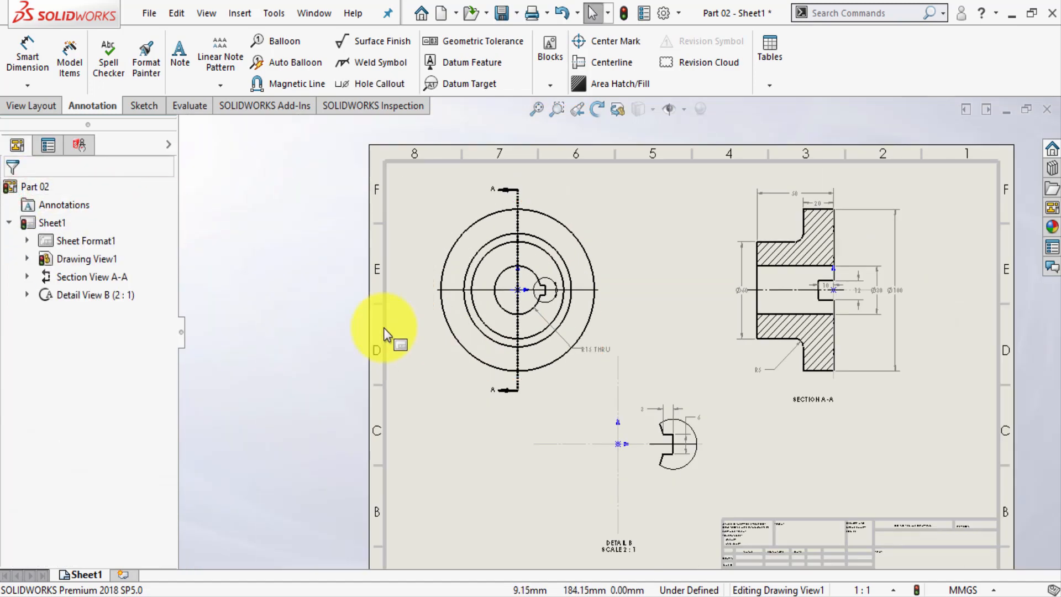
pyautogui.press('f')
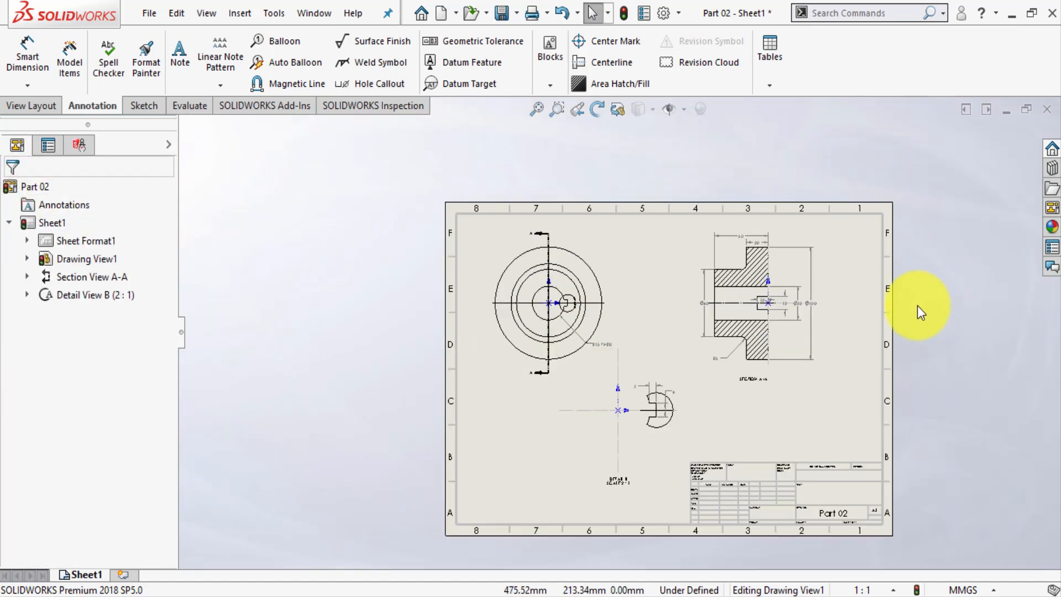
pyautogui.scroll(-2, 810, 334)
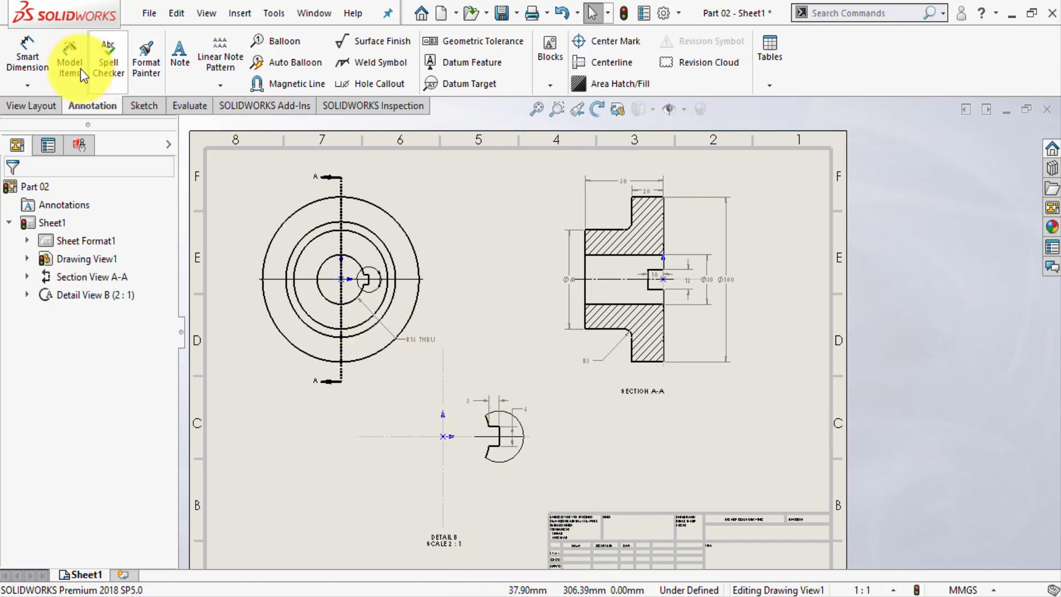
pyautogui.click(499, 15)
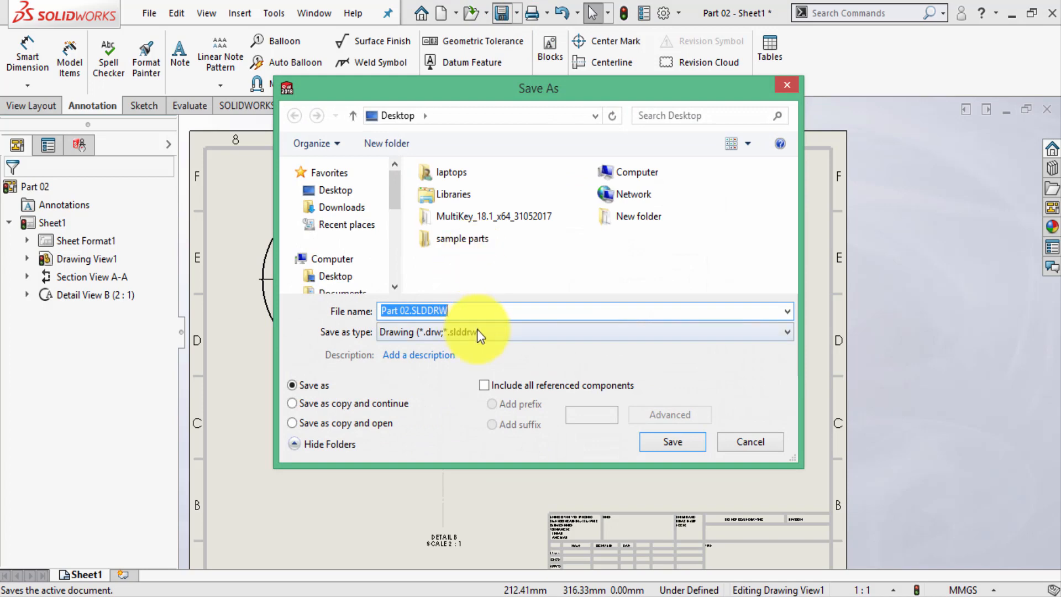
pyautogui.click(676, 442)
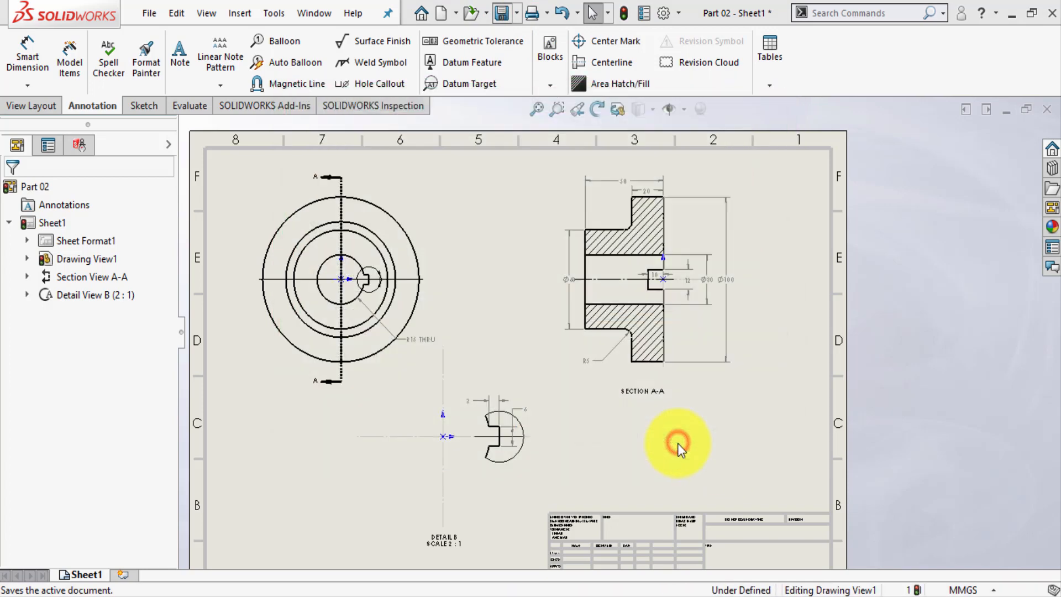